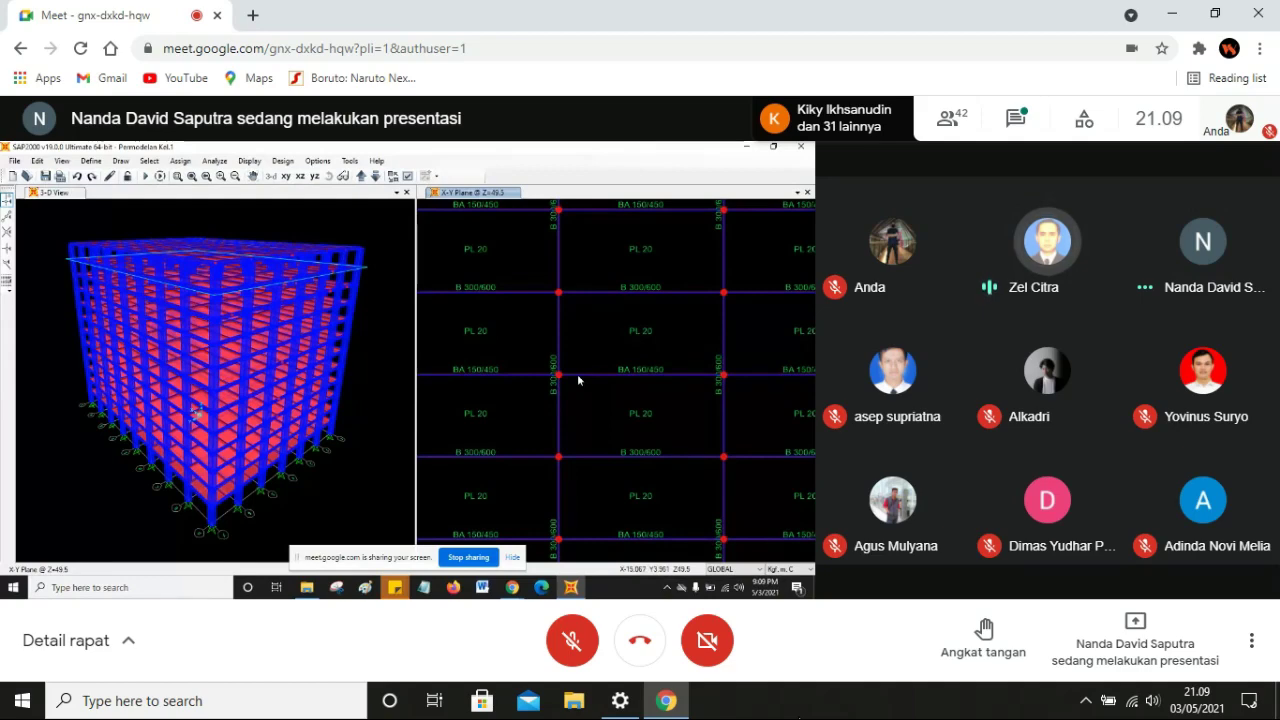
- Set the 3D view's display to the Extrude view type with Shrink Objects turned off
click(380, 374)
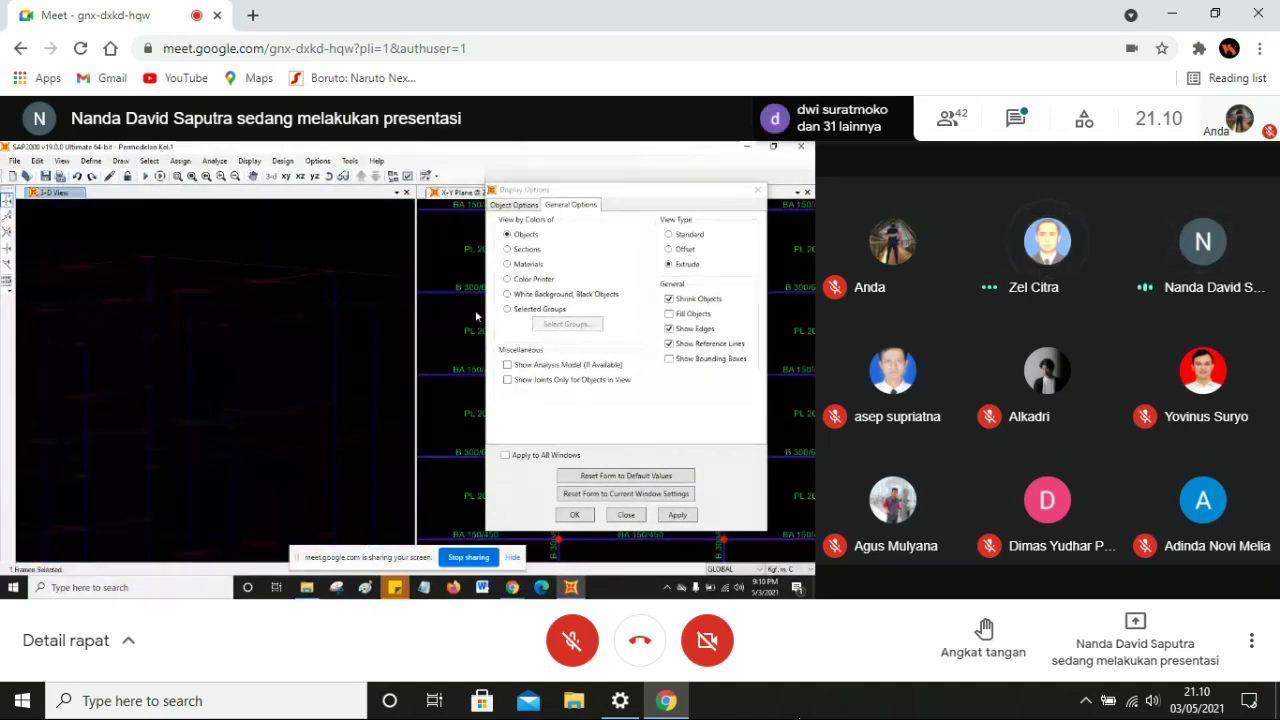
click(669, 235)
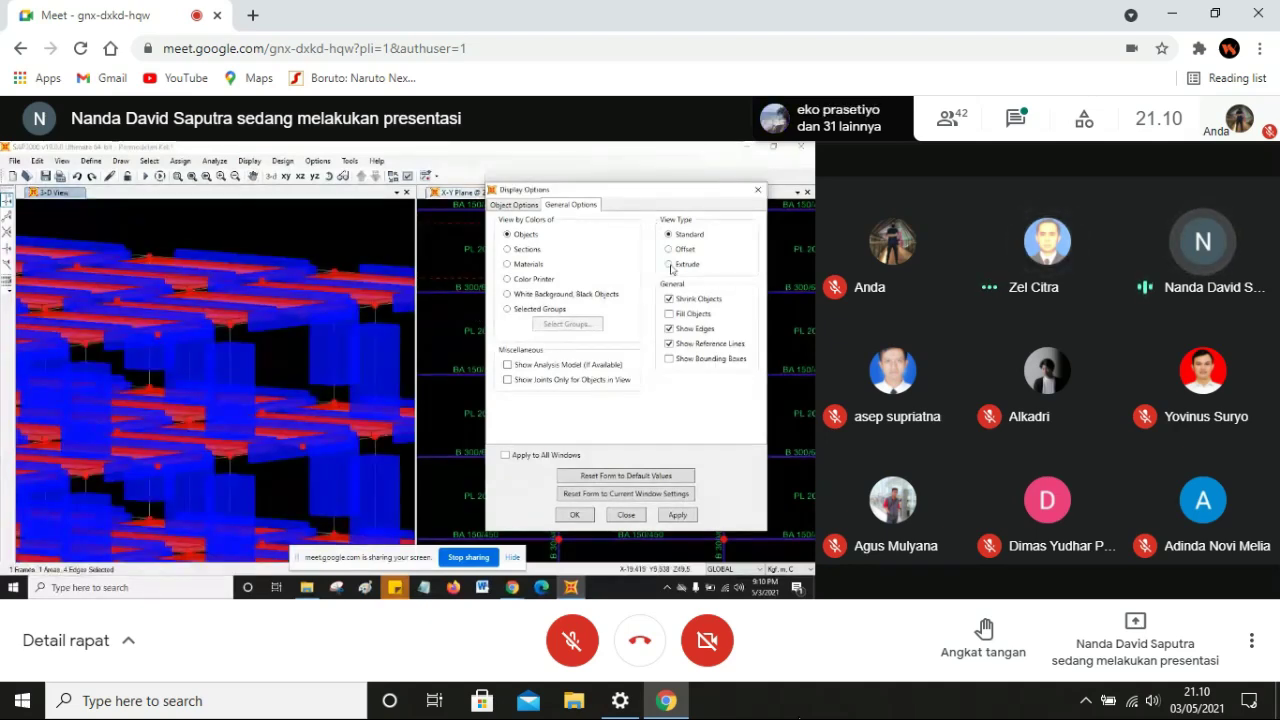
click(662, 514)
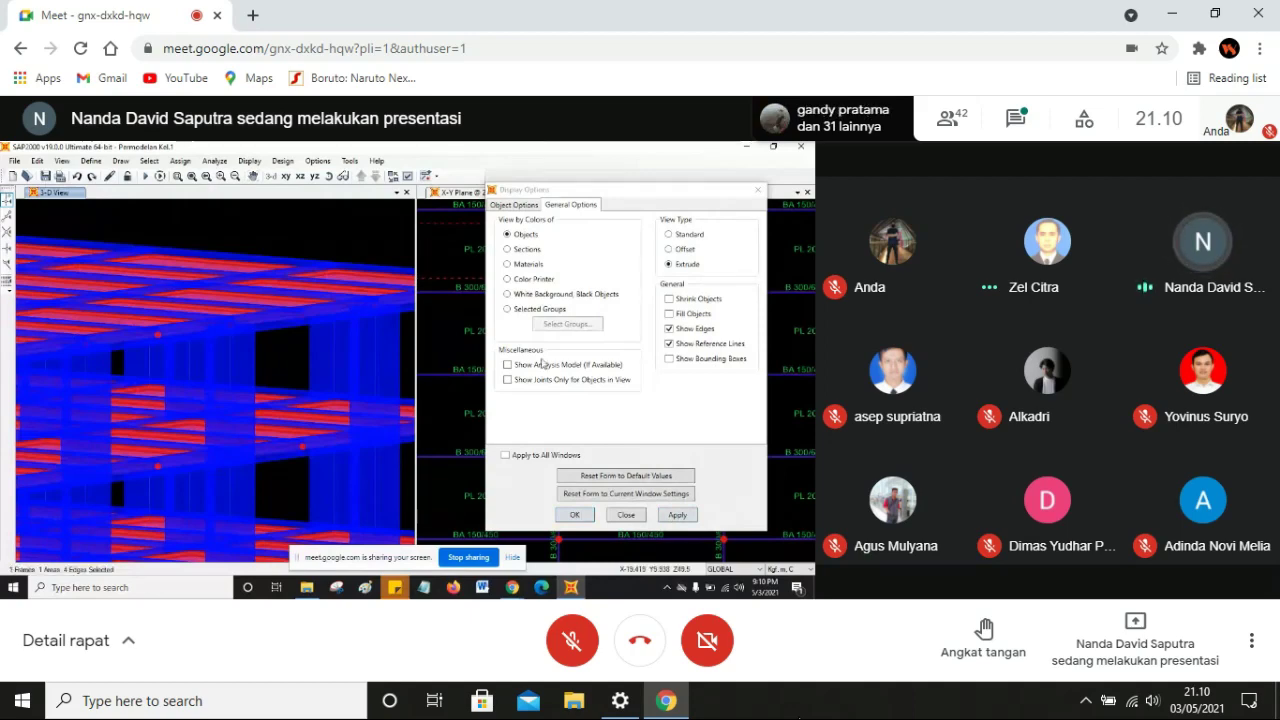
key(ctrl+q)
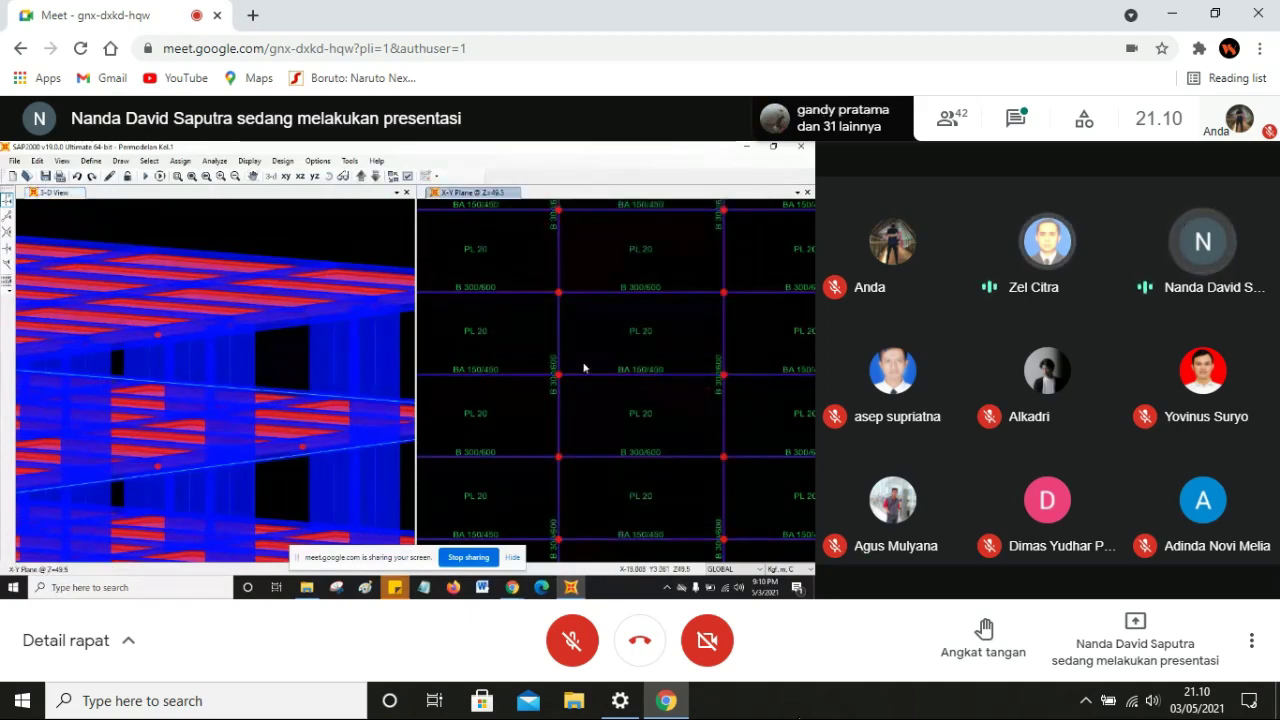
- Toggle the 3D view's perspective to show the whole building model again
click(330, 256)
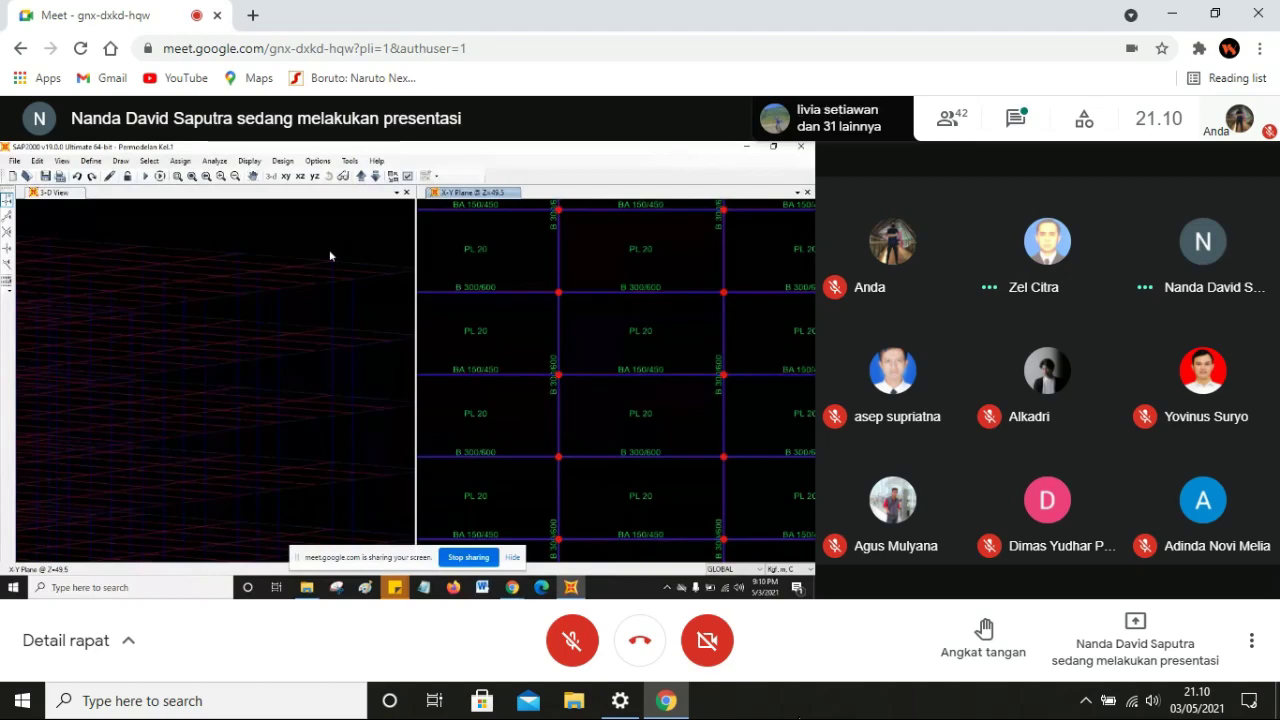
click(348, 161)
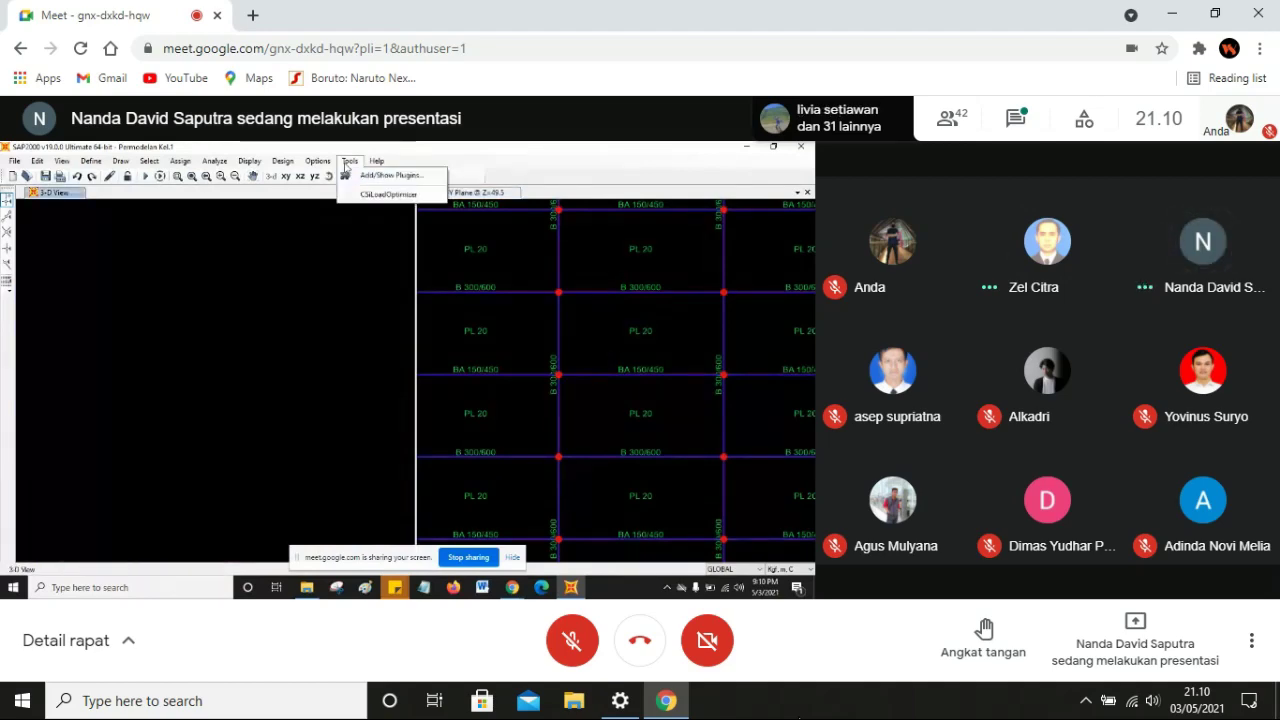
click(342, 176)
click(343, 177)
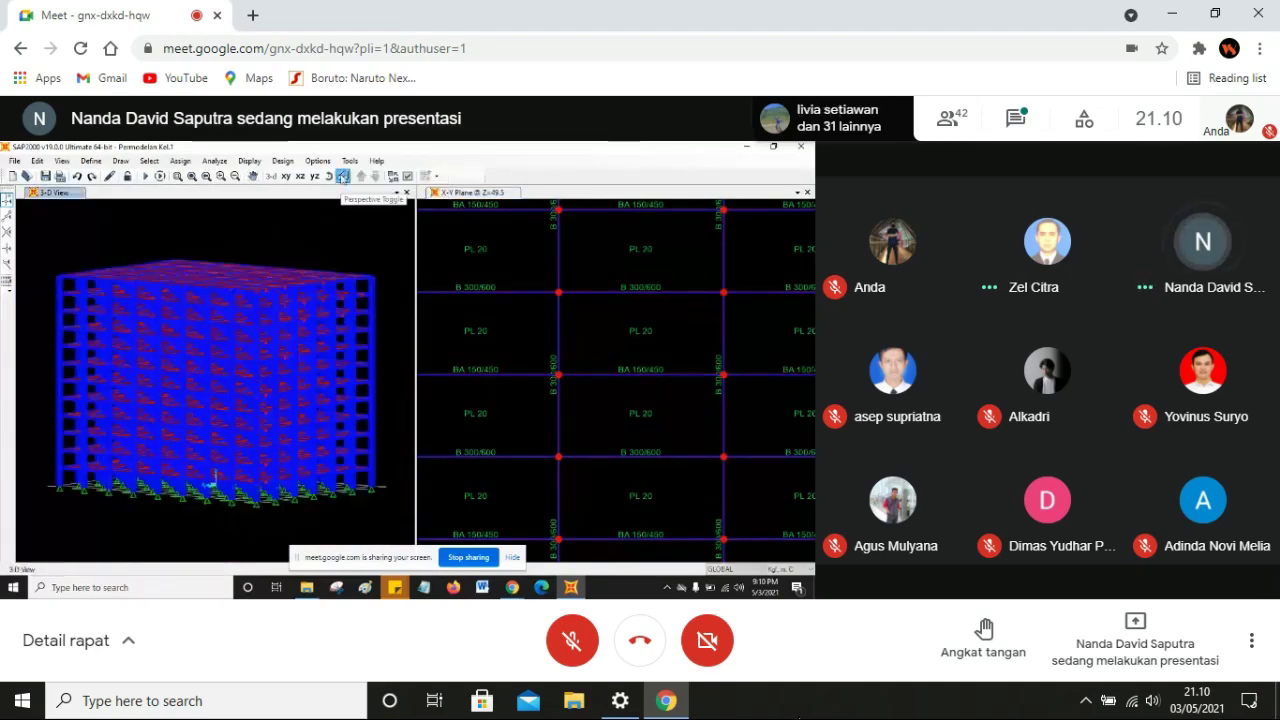
click(343, 177)
click(561, 353)
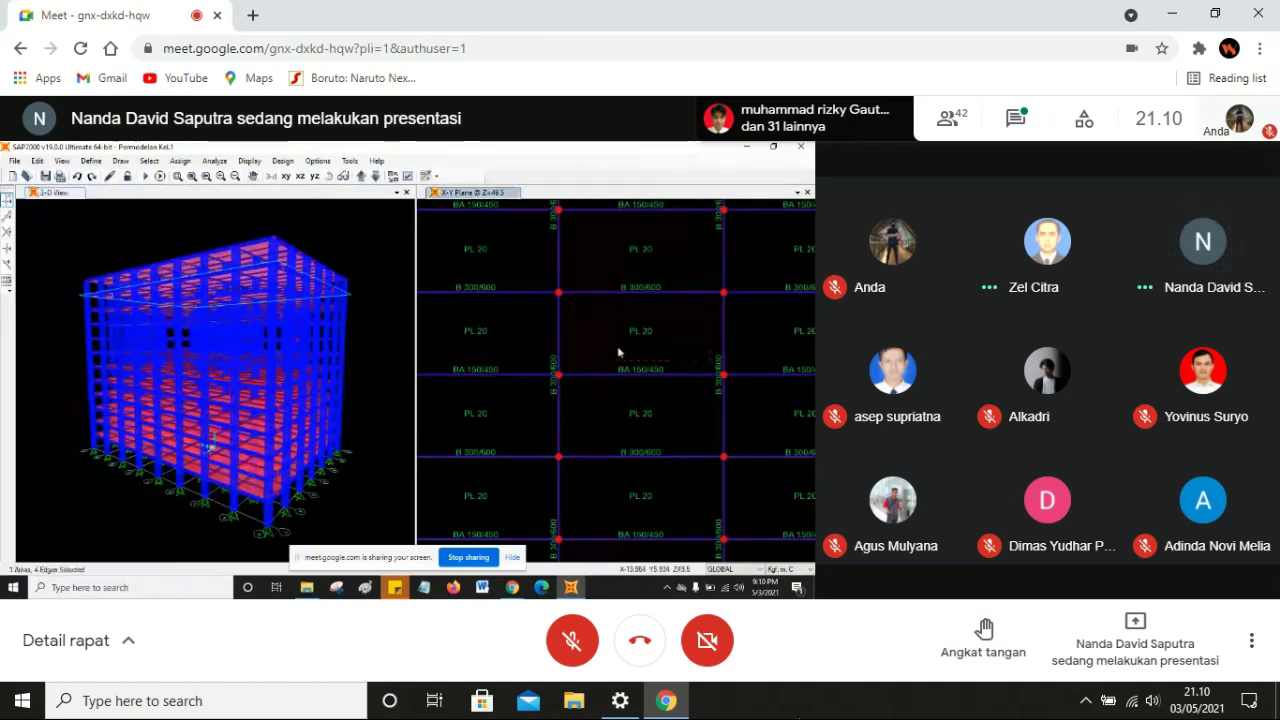
scroll(610, 350, down, 2)
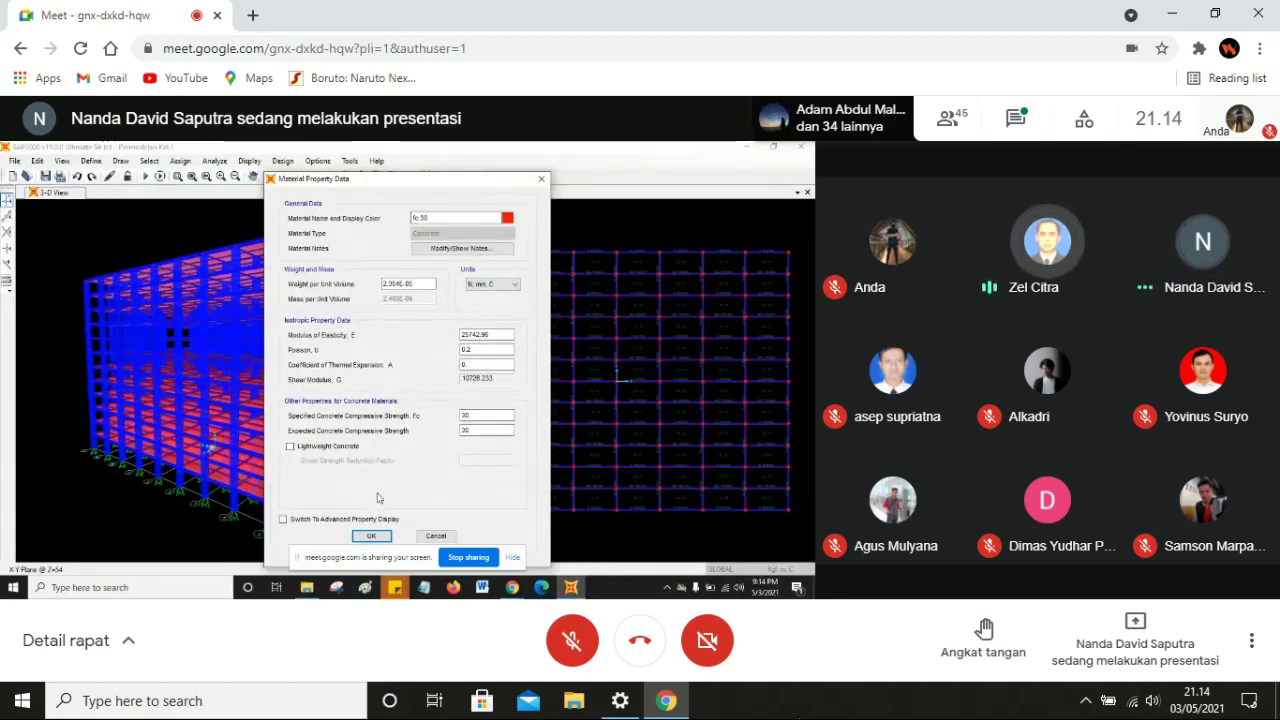
- Accept the concrete material's property data and close the material definitions
click(373, 535)
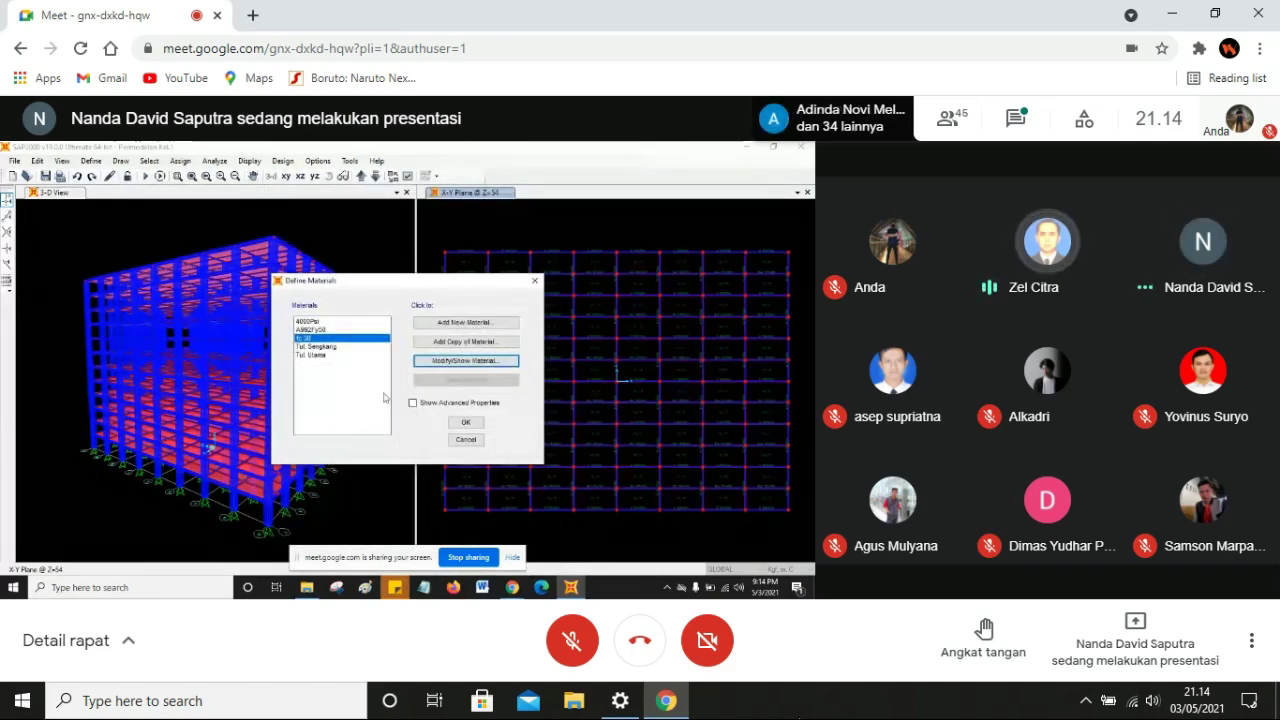
click(466, 424)
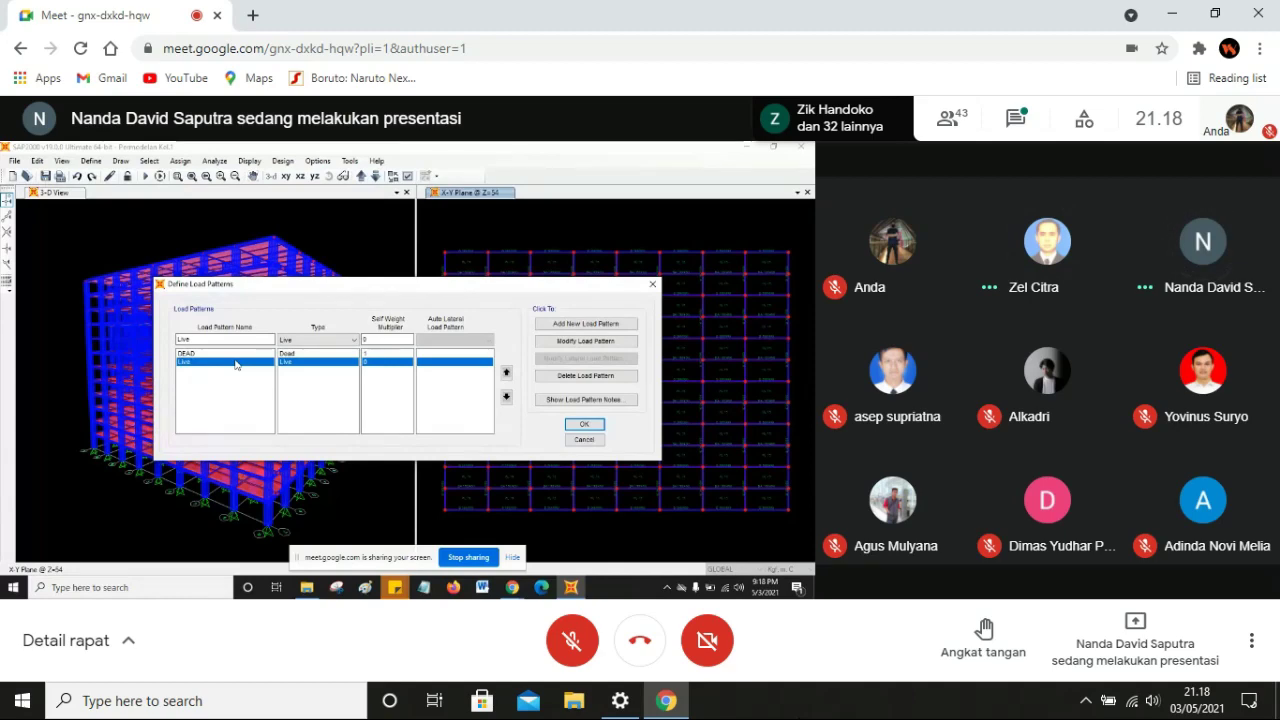
- Review the load types available for the Live load pattern, and switch to the group's report in Chrome
click(322, 344)
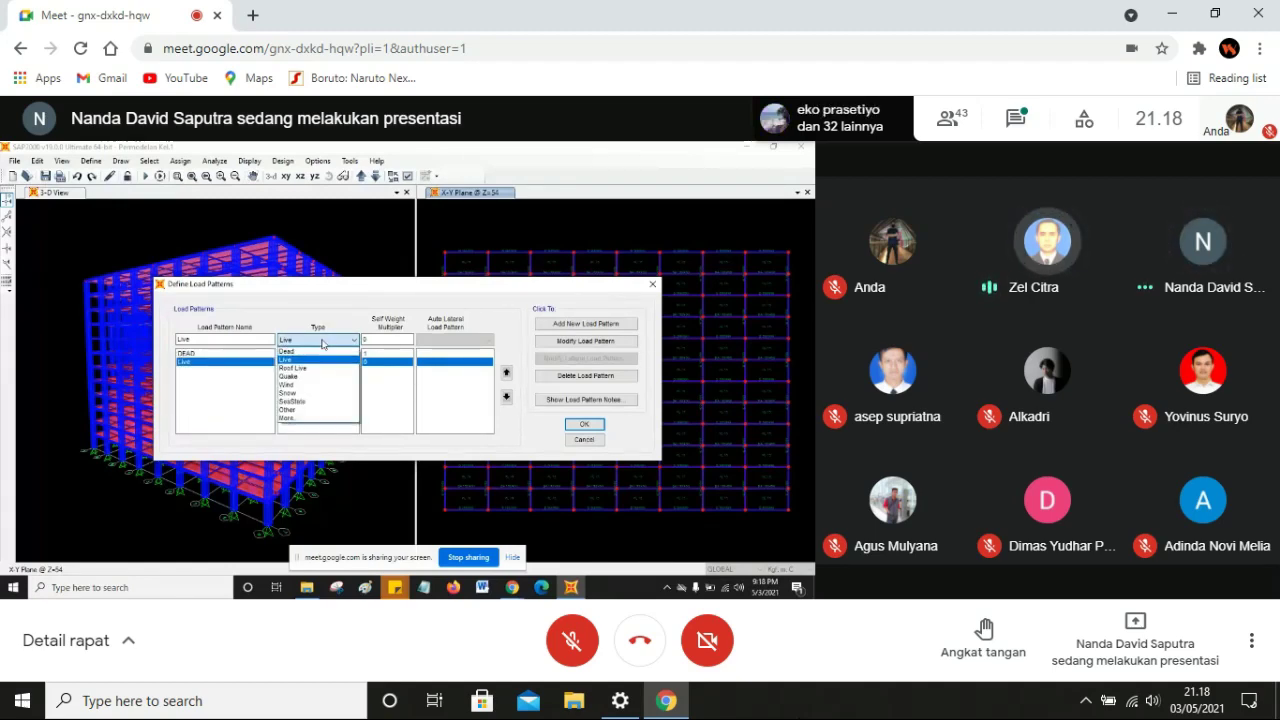
click(322, 344)
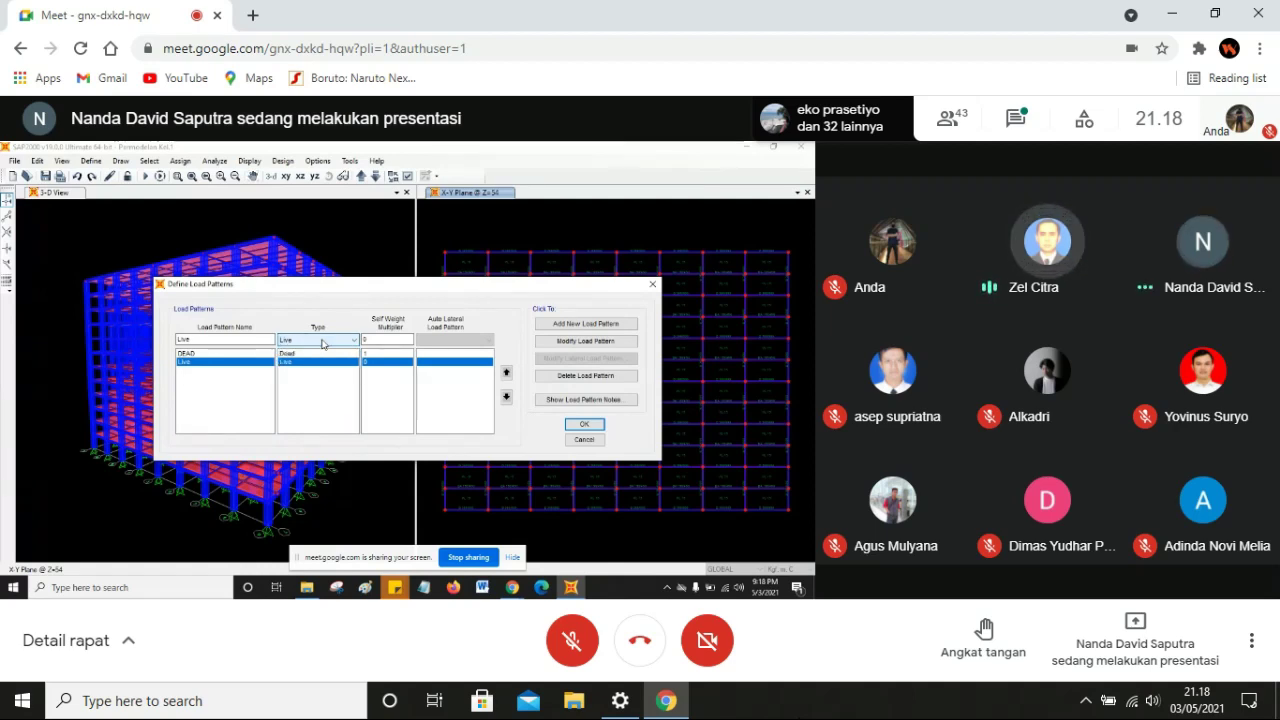
click(322, 344)
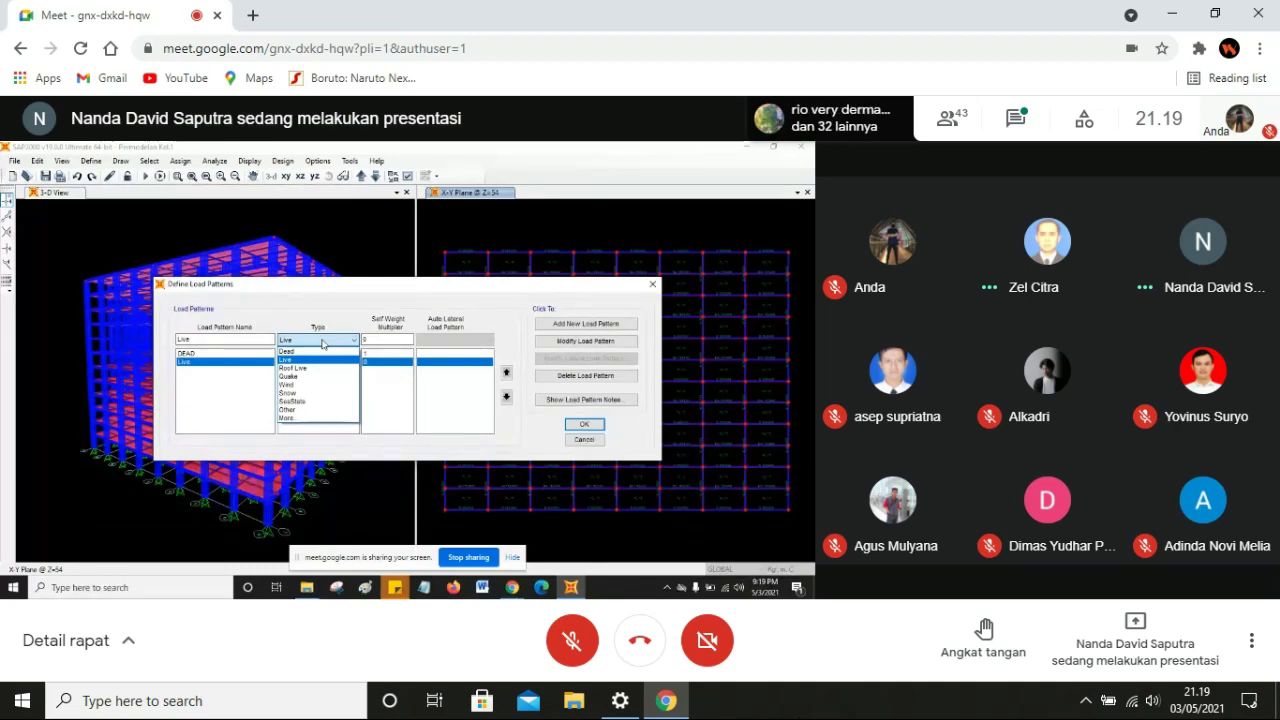
click(512, 587)
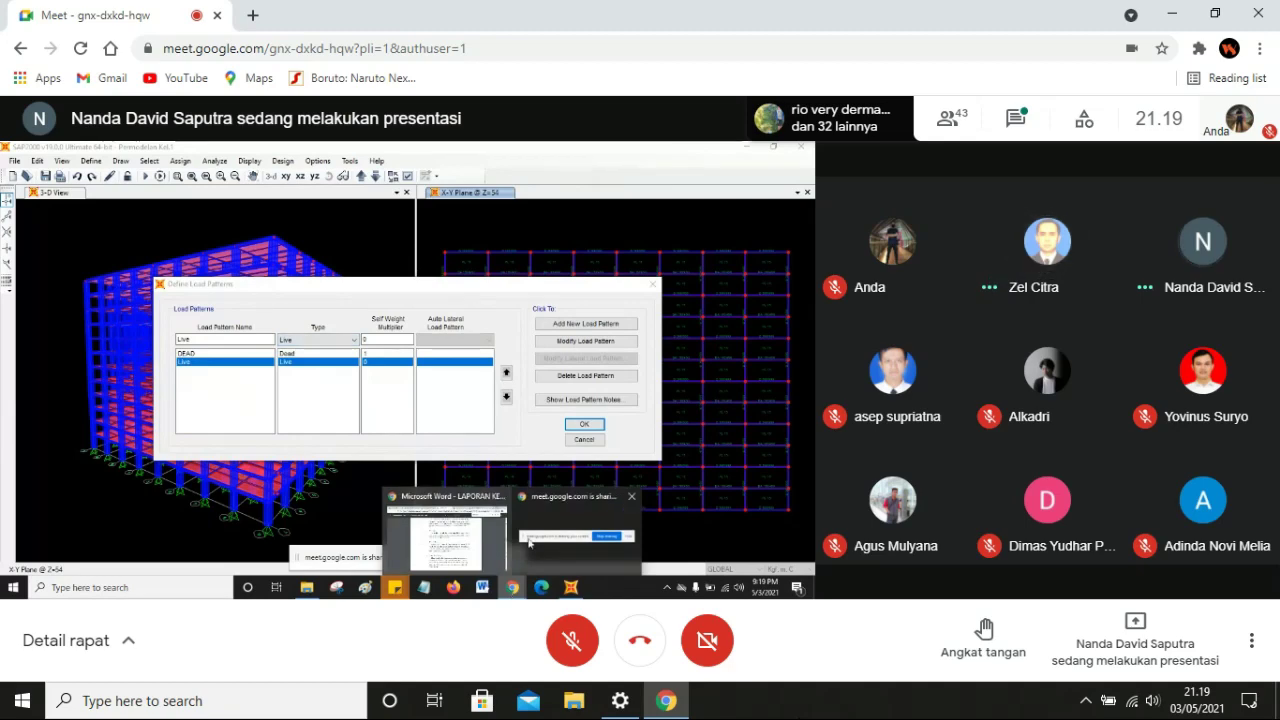
click(446, 538)
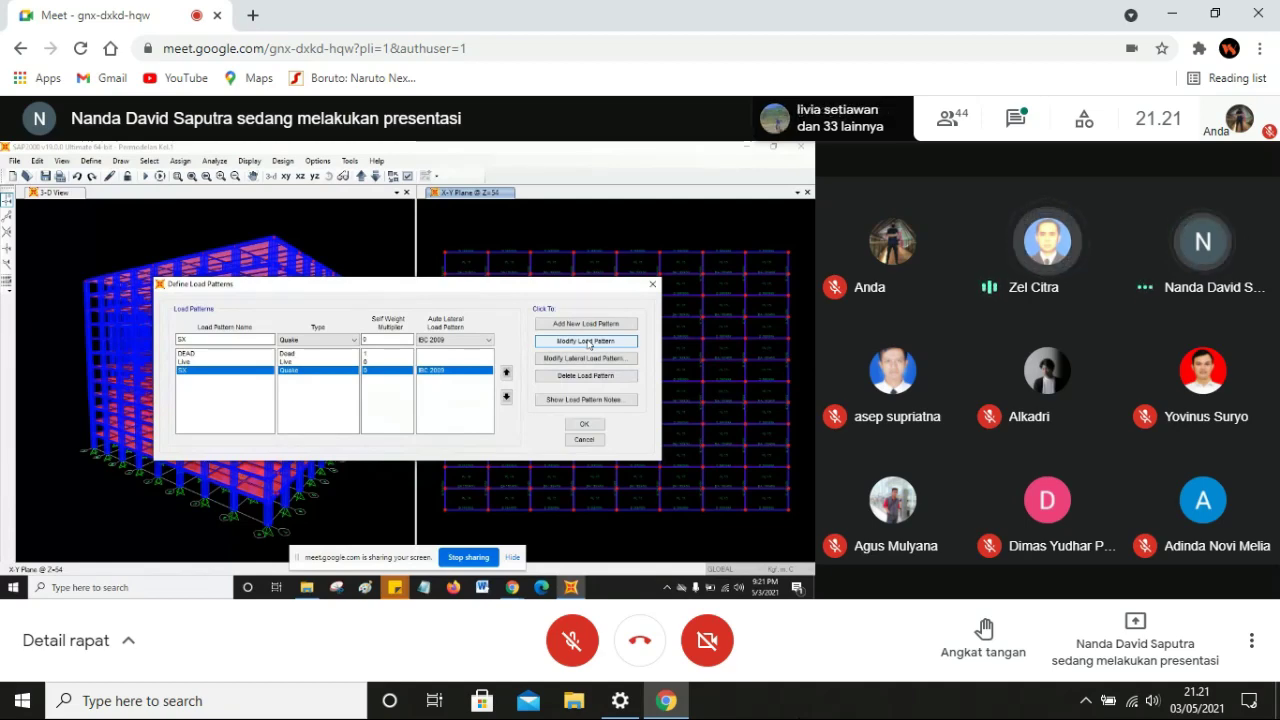
- Add a Quake load pattern named SY with the IBC 2009 automatic lateral load
click(208, 340)
key(BackSpace)
text(Y)
click(551, 326)
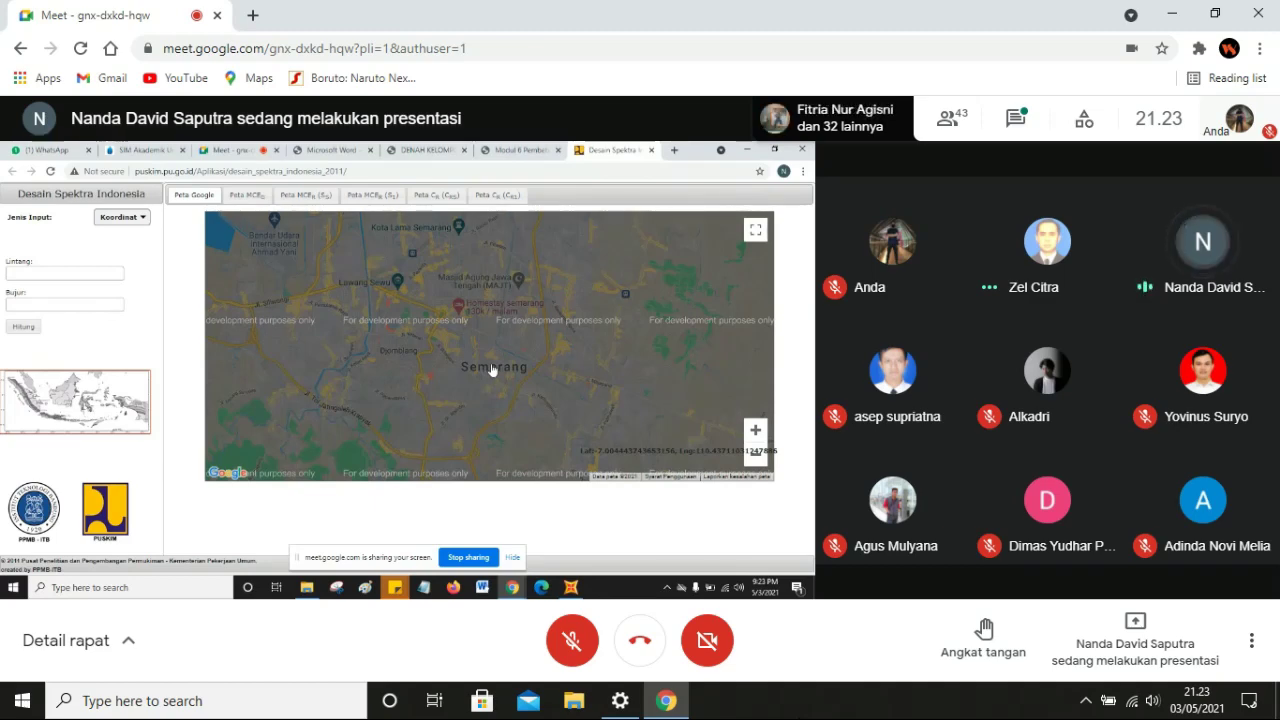
- Pick Semarang on the Desain Spektra Indonesia map and set the SX seismic load's site class to D
click(492, 369)
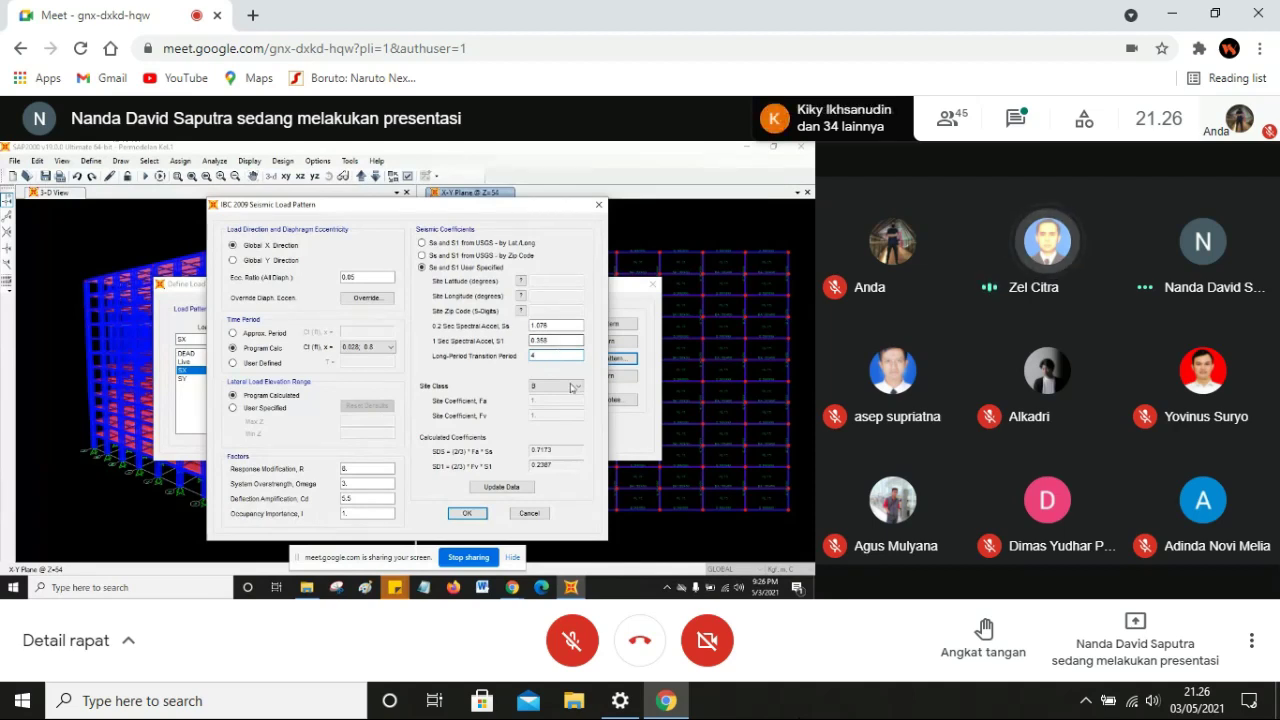
click(572, 387)
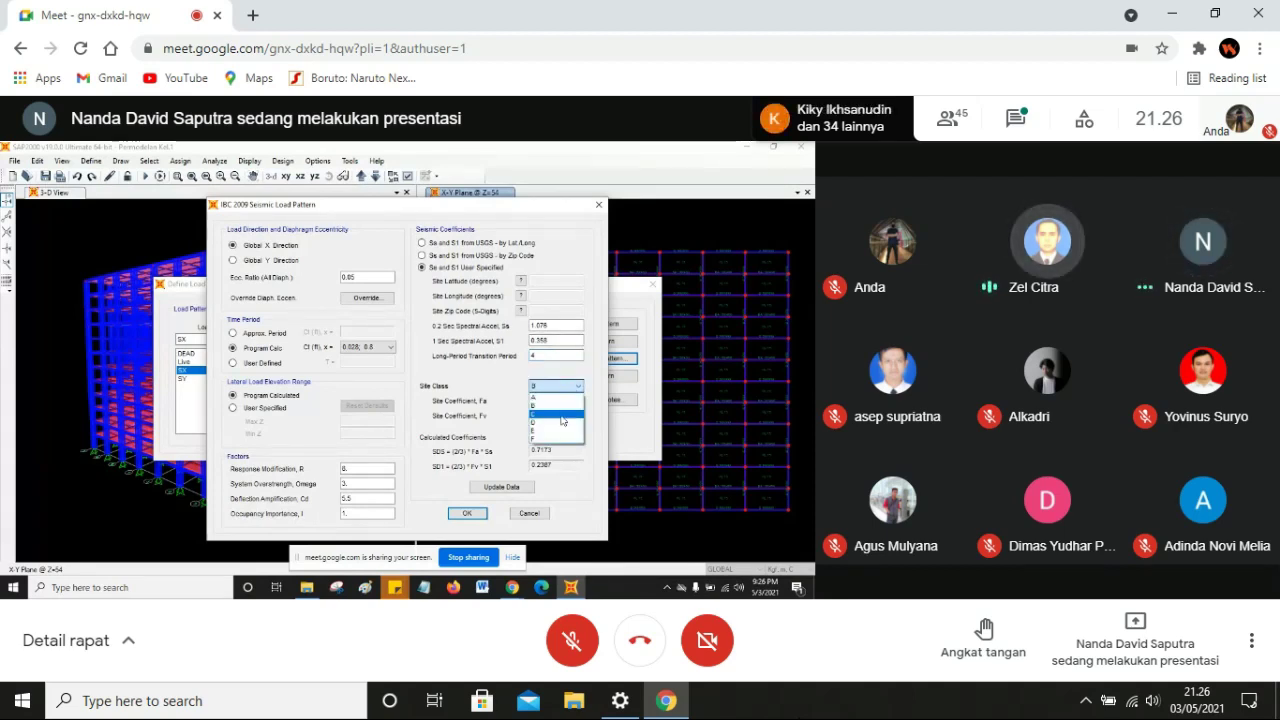
click(561, 421)
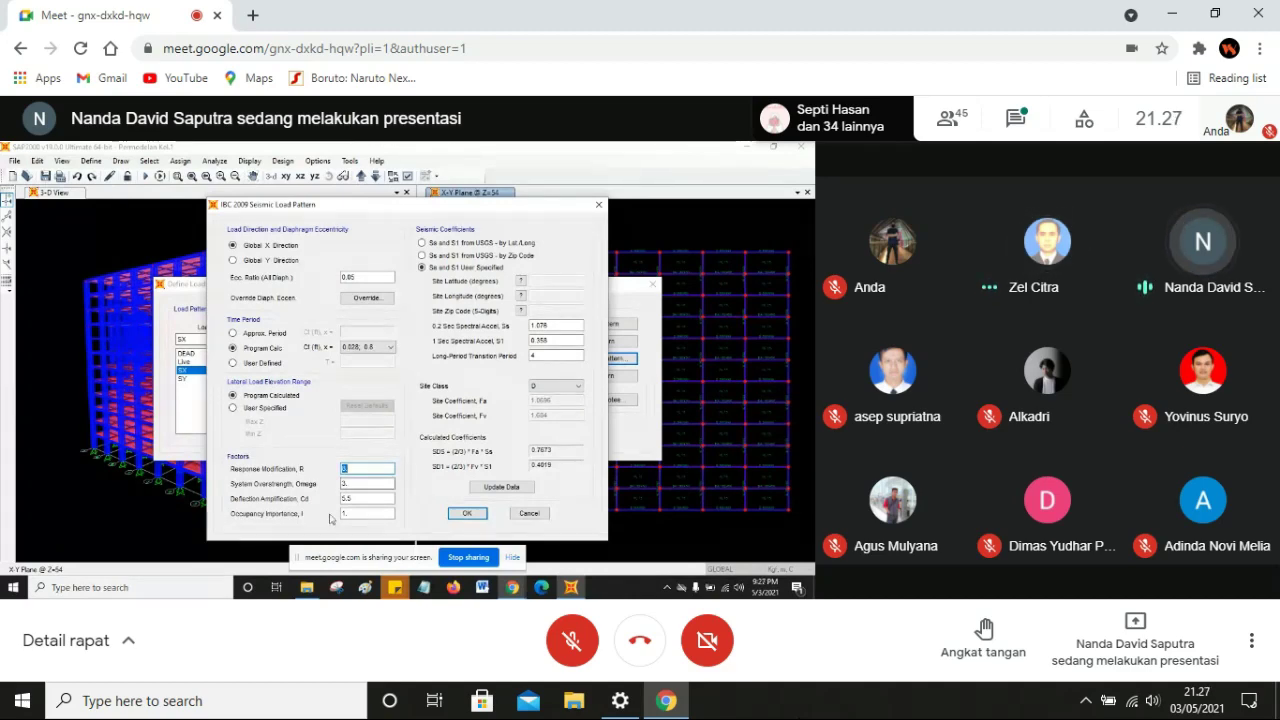
- Switch to File Explorer and browse the STUDIO PERANCANGAN 1 folder for reference files
click(307, 586)
key(BackSpace)
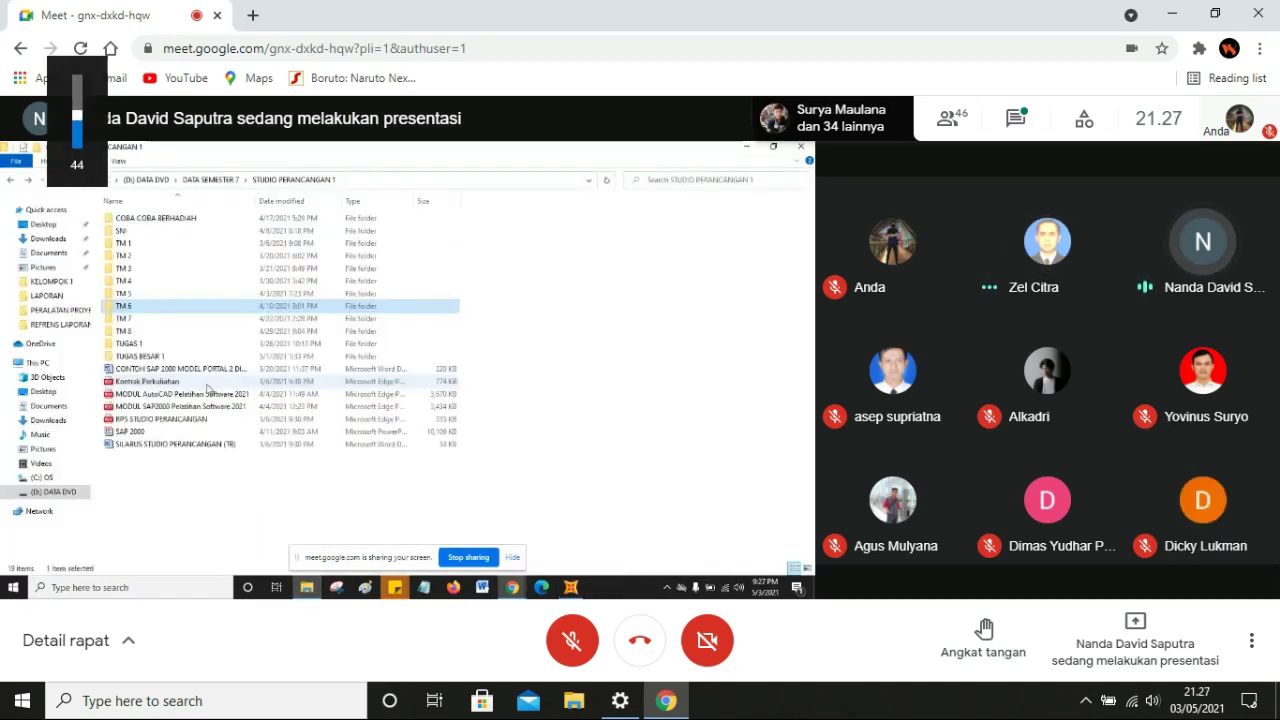
click(207, 224)
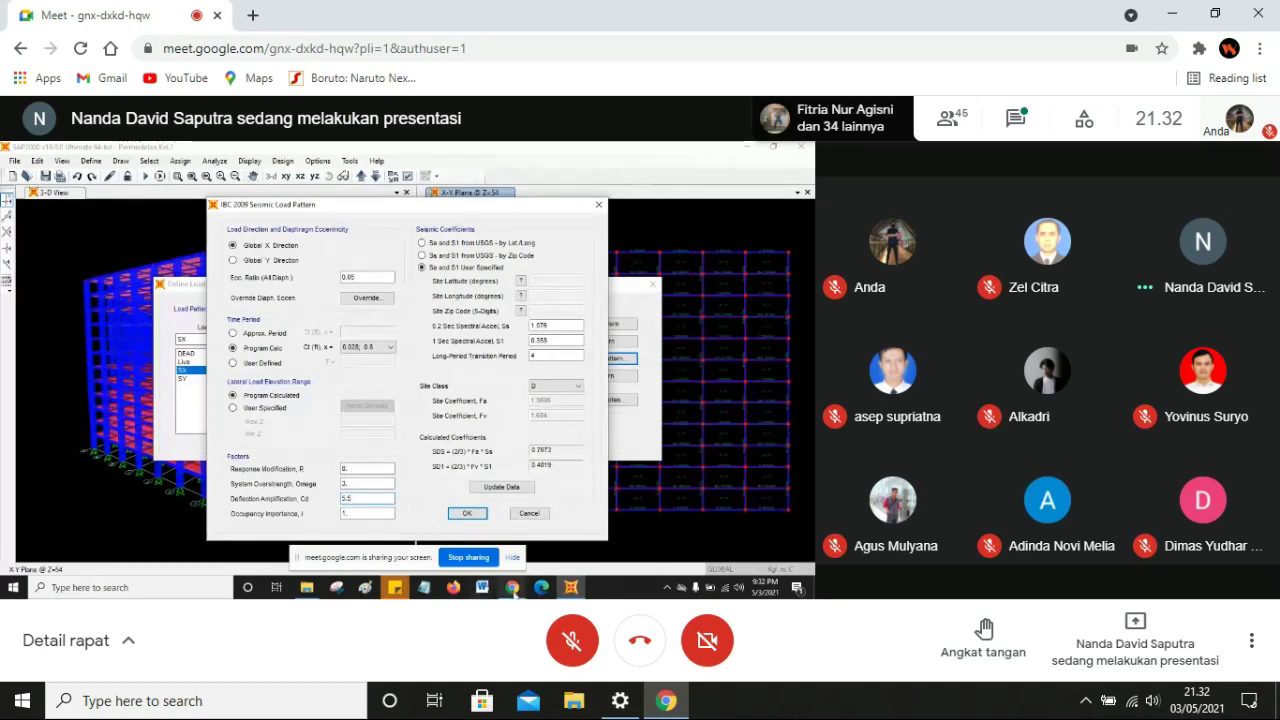
- Switch to sni-1726-2012.pdf in Chrome and examine the seismic importance factors in Tabel 2 and the building risk categories in Tabel 1
mouse_move(513, 589)
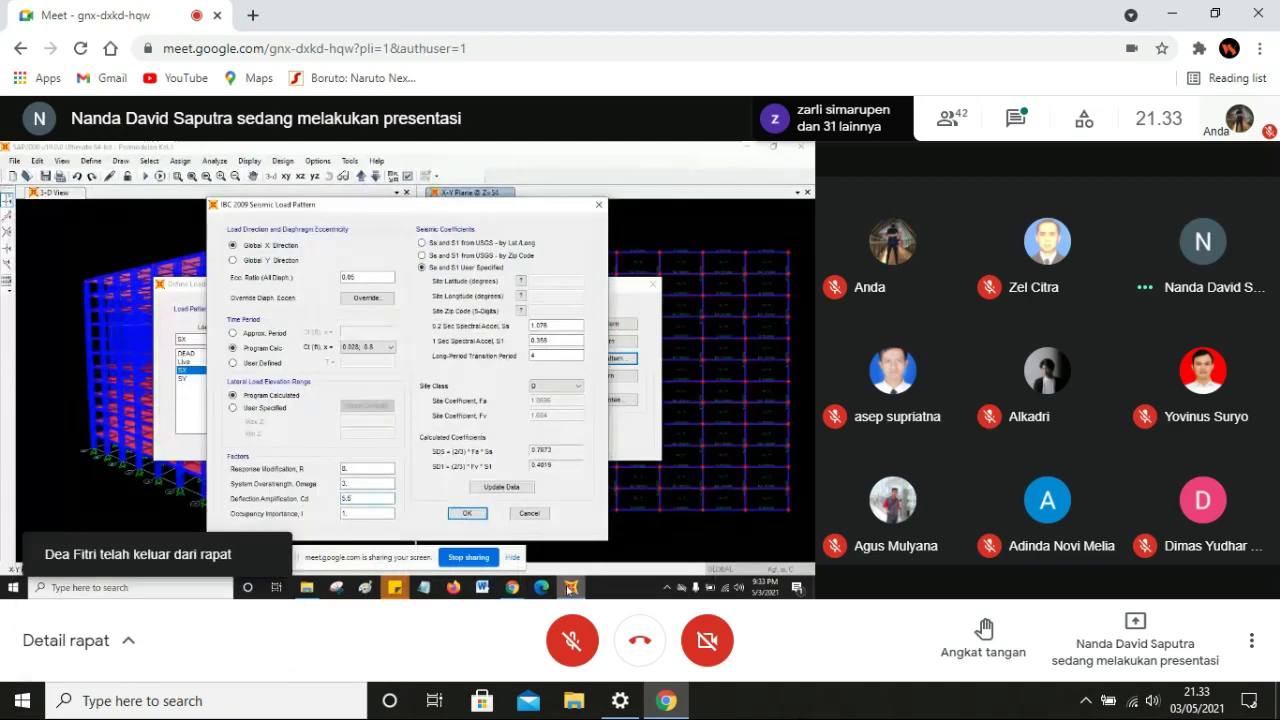
mouse_move(515, 588)
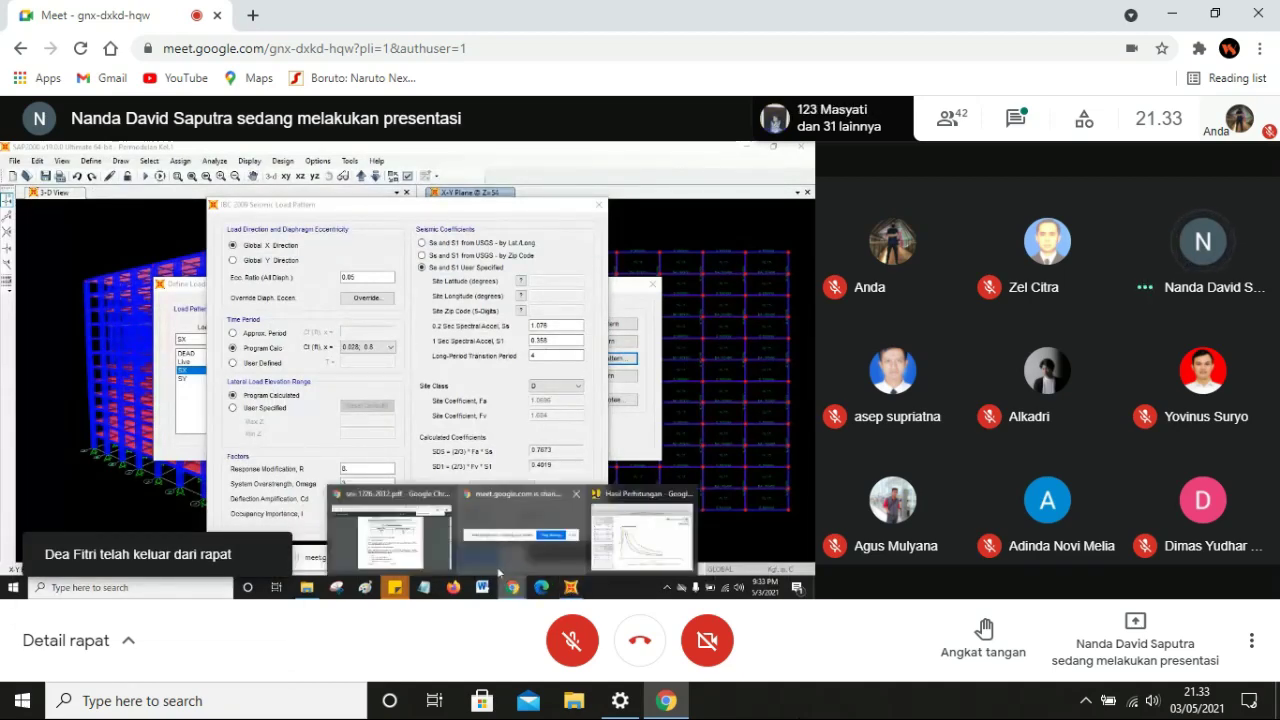
click(429, 548)
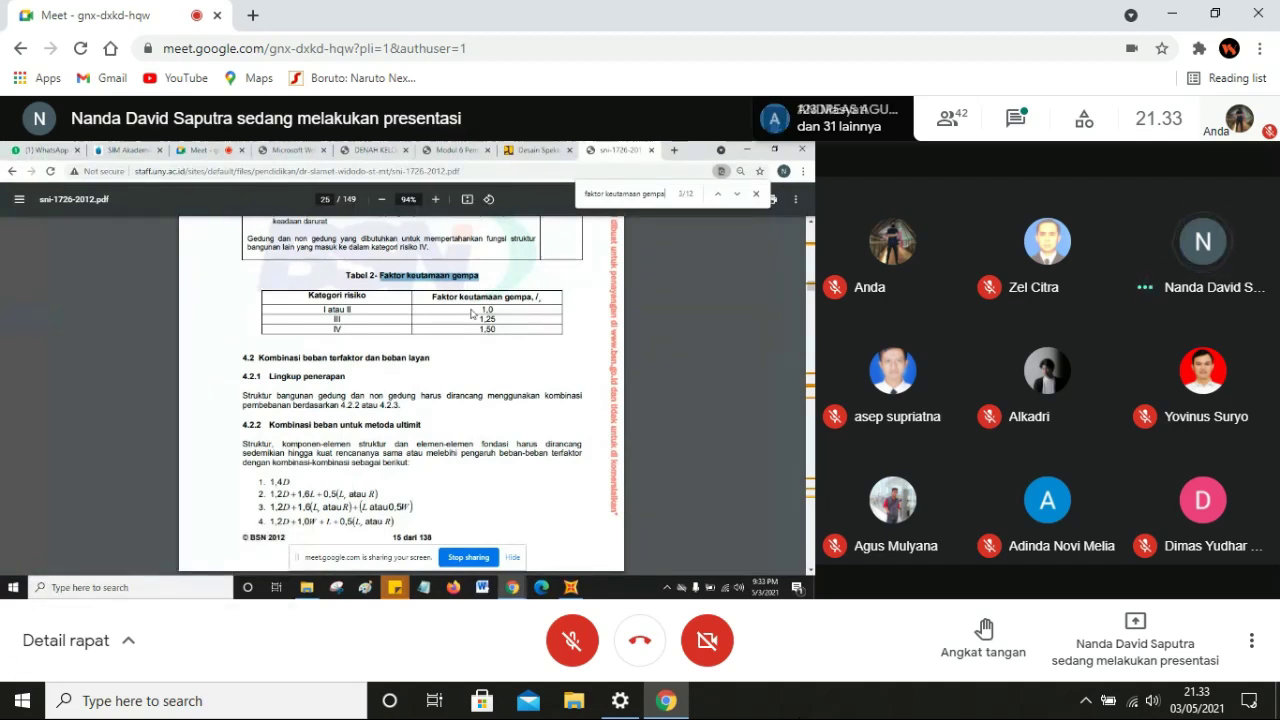
click(475, 314)
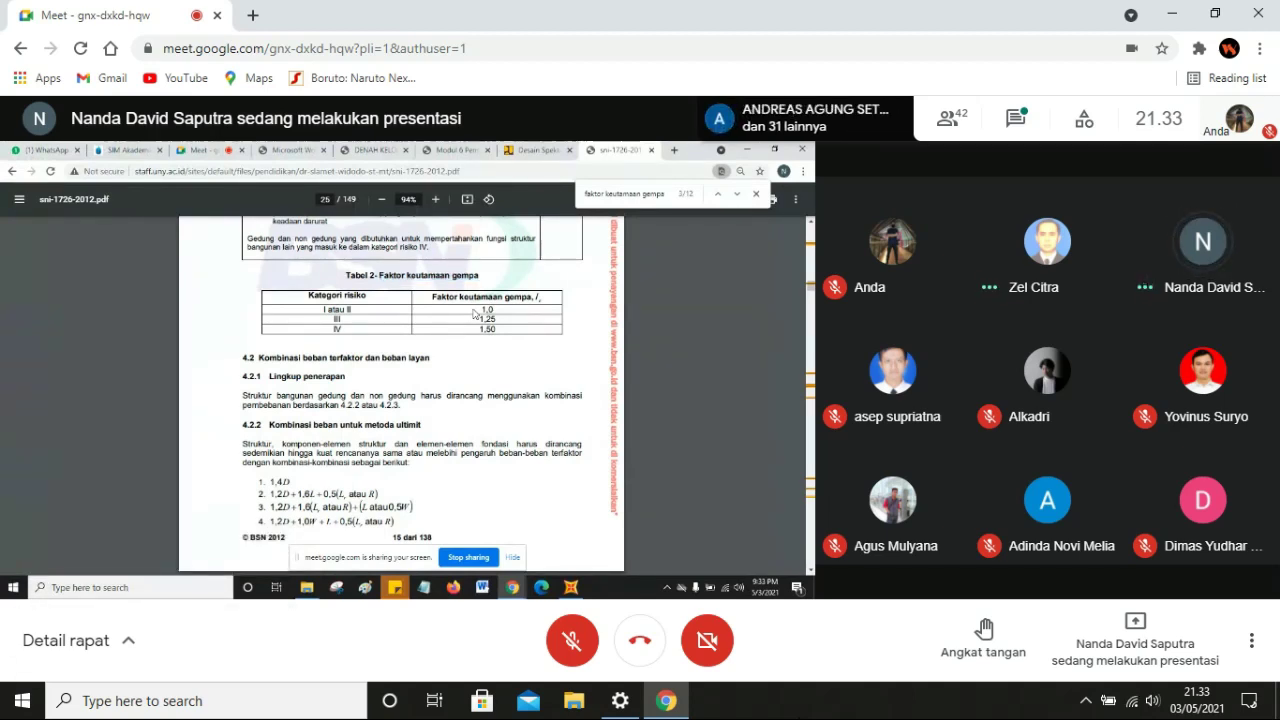
ctrl+scroll(475, 314, up, 1)
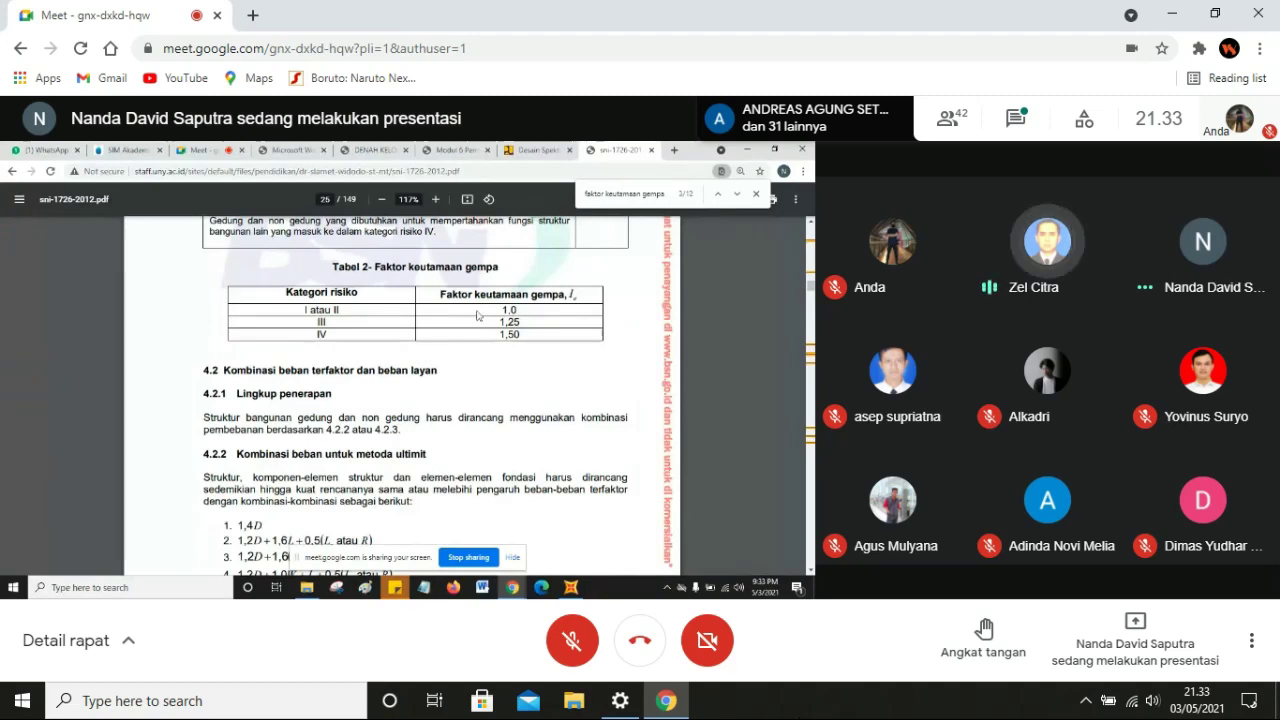
scroll(477, 315, up, 3)
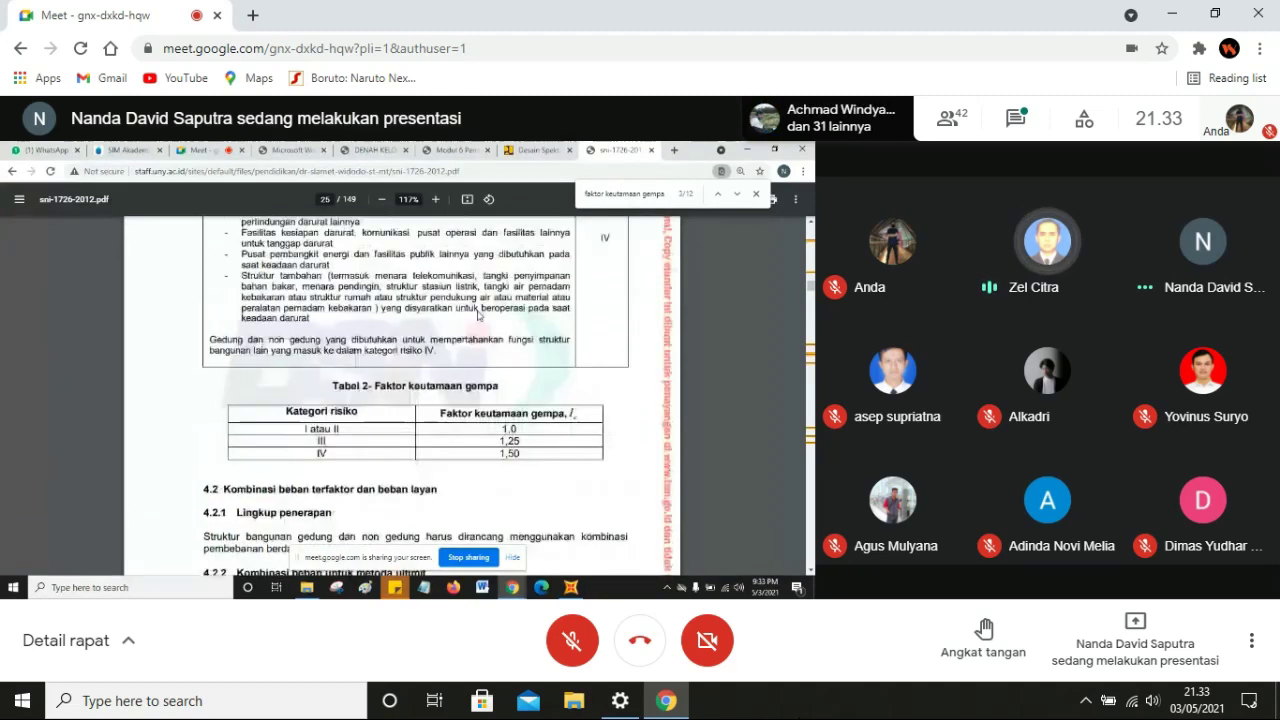
scroll(477, 315, down, 3)
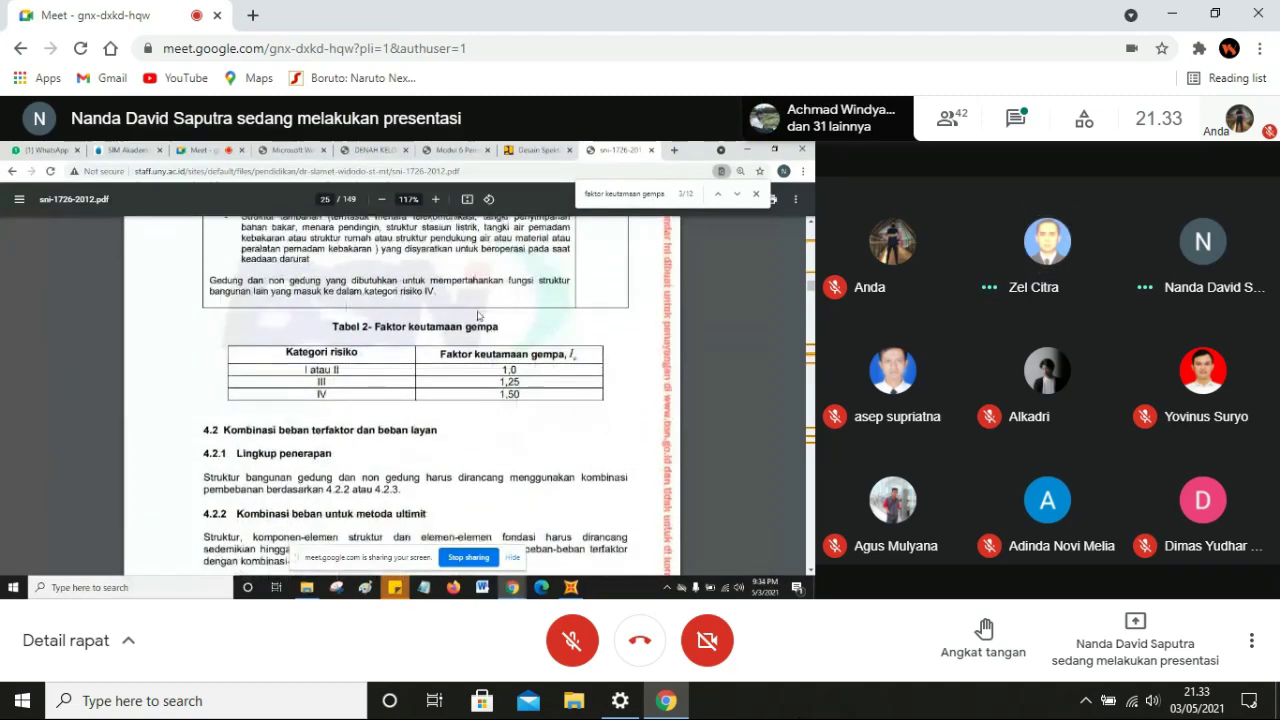
scroll(477, 315, up, 5)
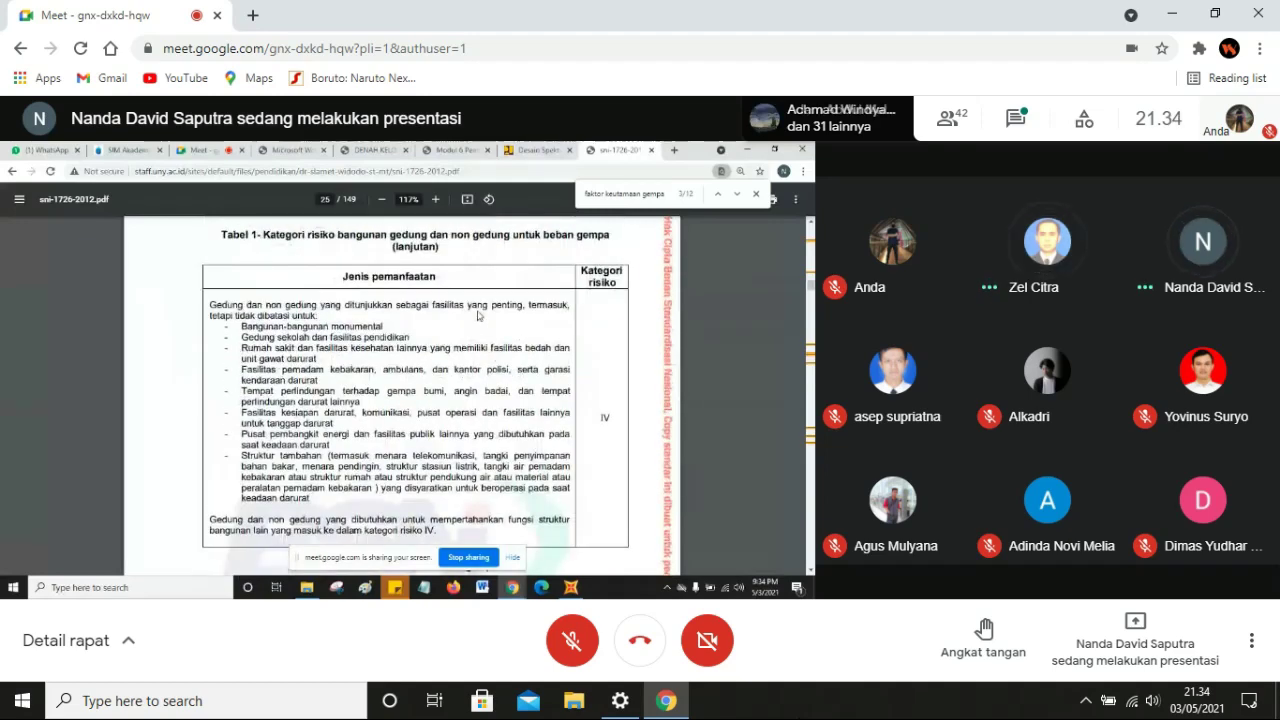
ctrl+scroll(477, 315, down, 2)
scroll(477, 315, up, 4)
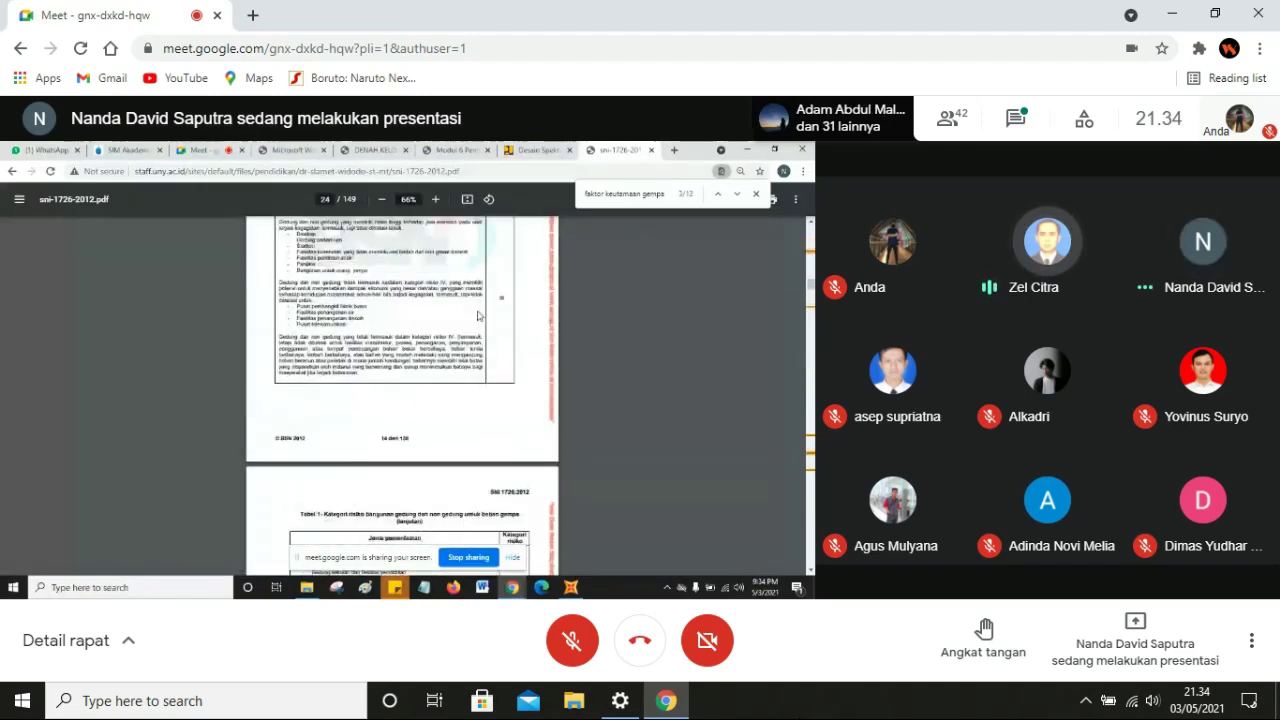
scroll(477, 315, up, 3)
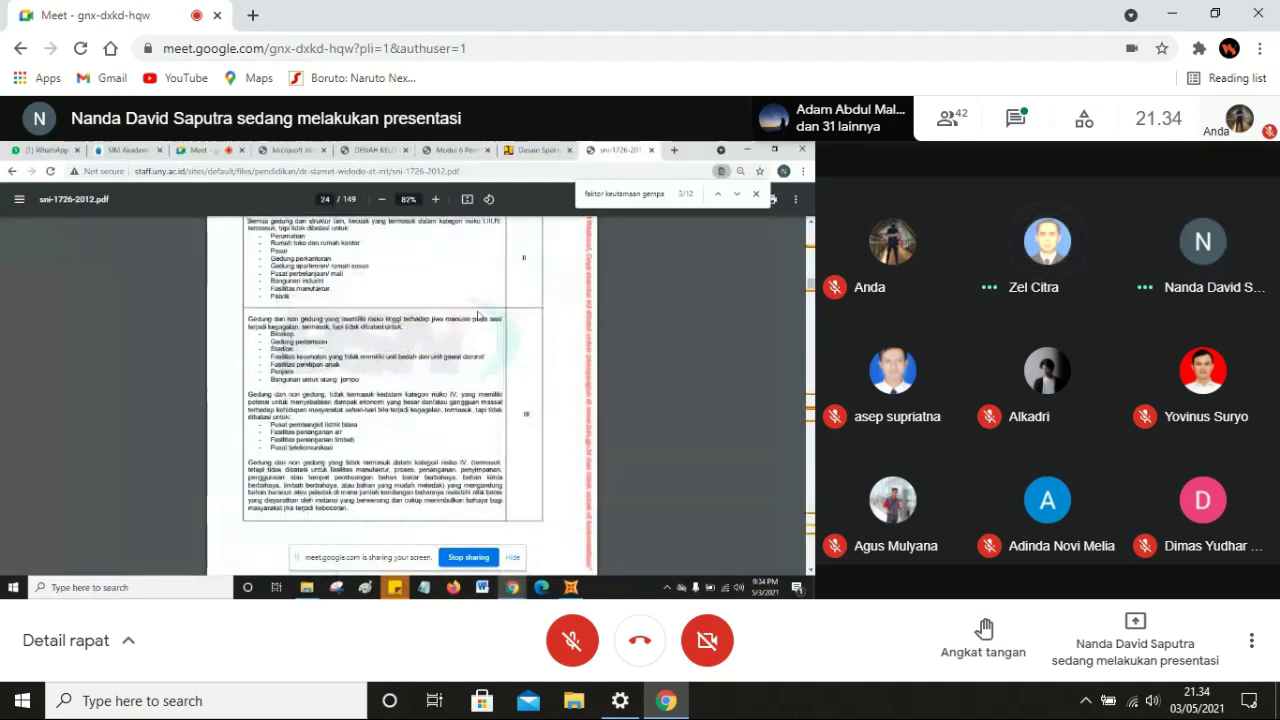
- Switch to the LAPORAN KELOMPOK 1_TUGAS BESAR 1 report and search it for "fungsi" to look up the building's function
click(366, 151)
click(298, 150)
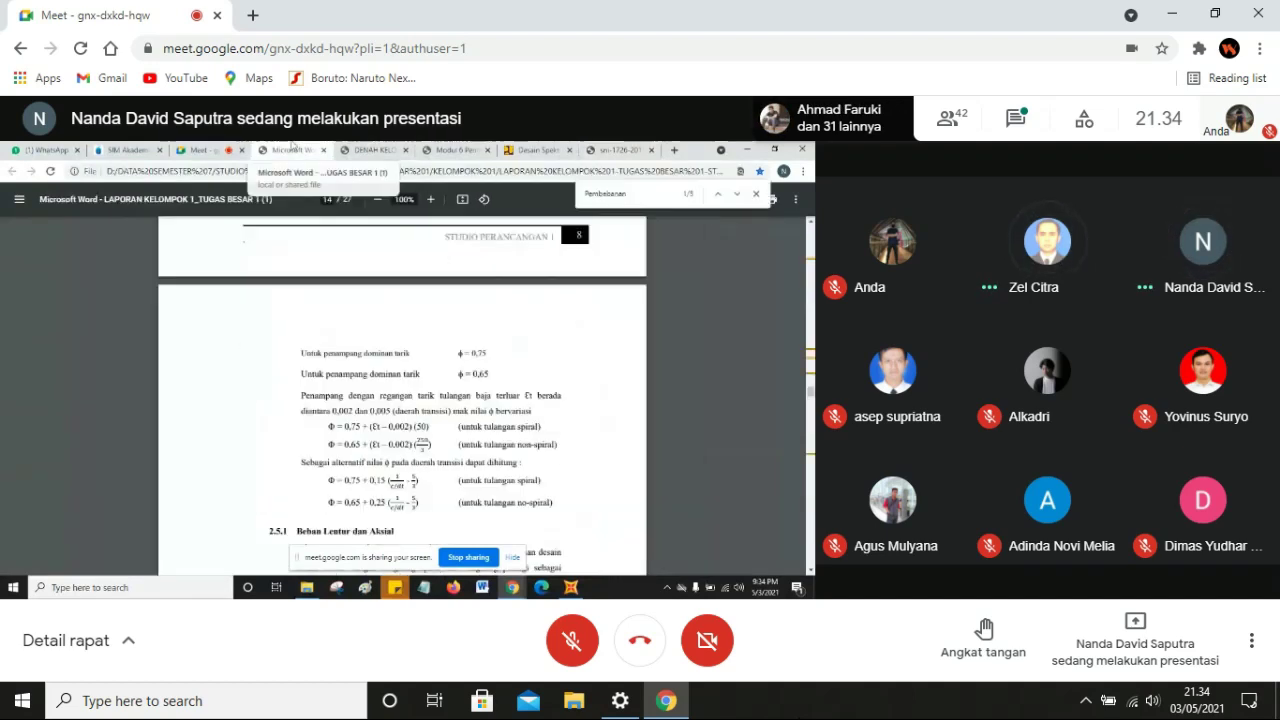
scroll(450, 325, up, 9)
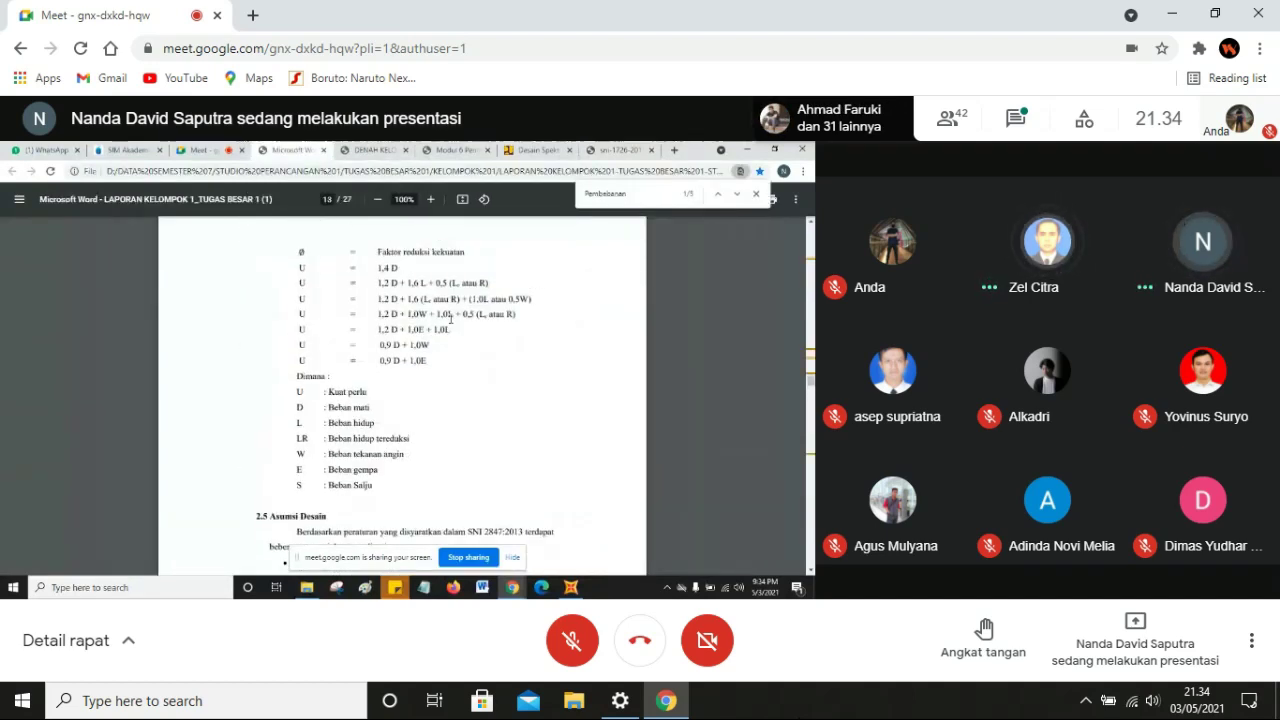
scroll(450, 327, up, 6)
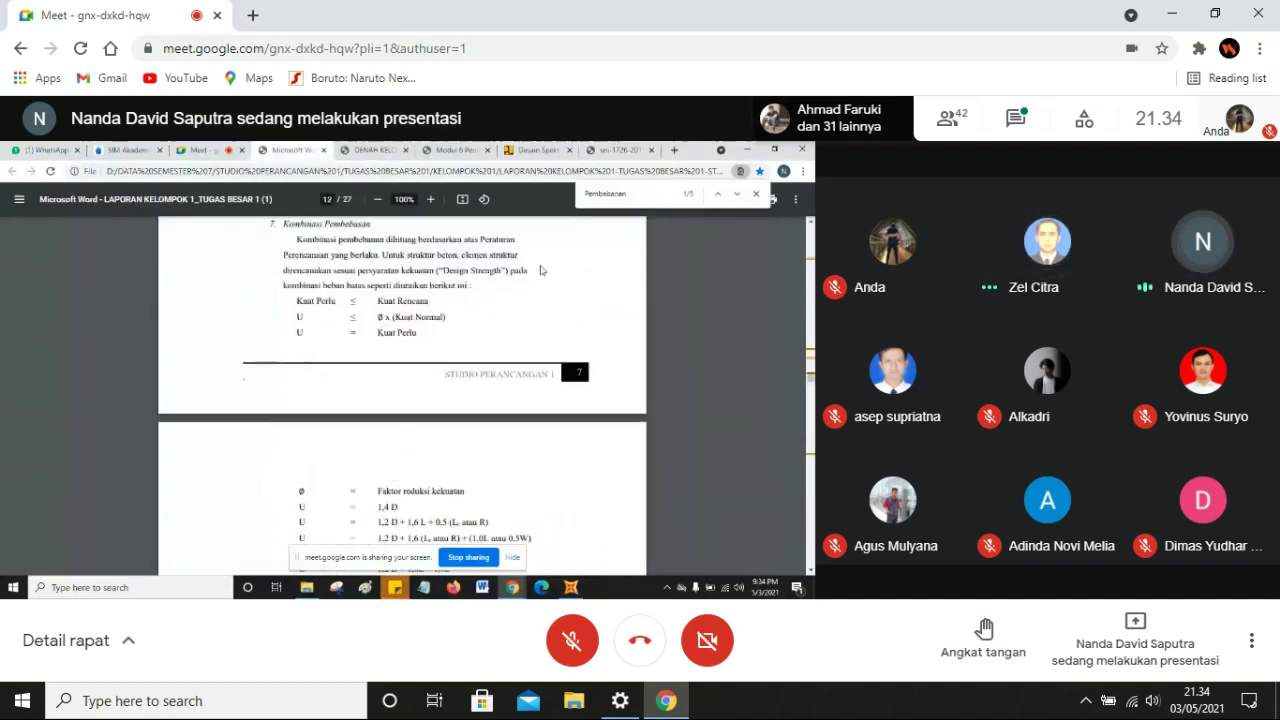
double_click(634, 200)
text(fungsi)
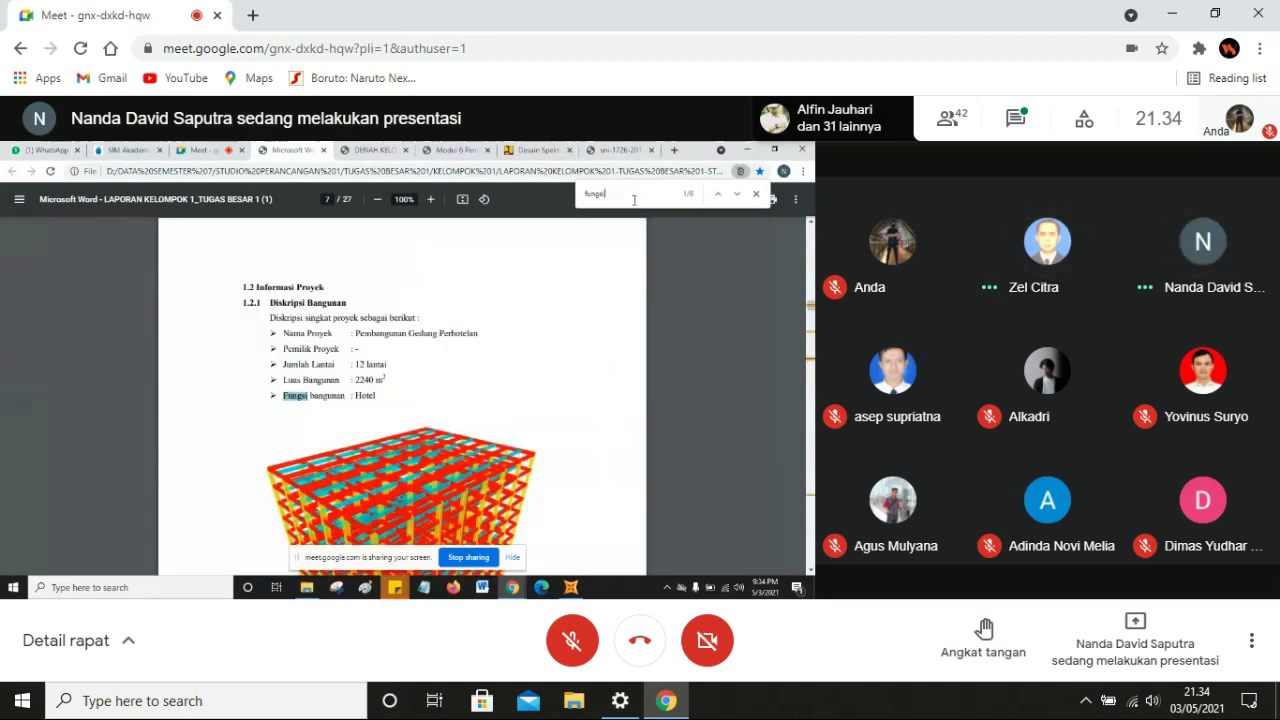
- Return to sni-1726-2012.pdf and examine the building types listed under risk categories II and III
click(618, 150)
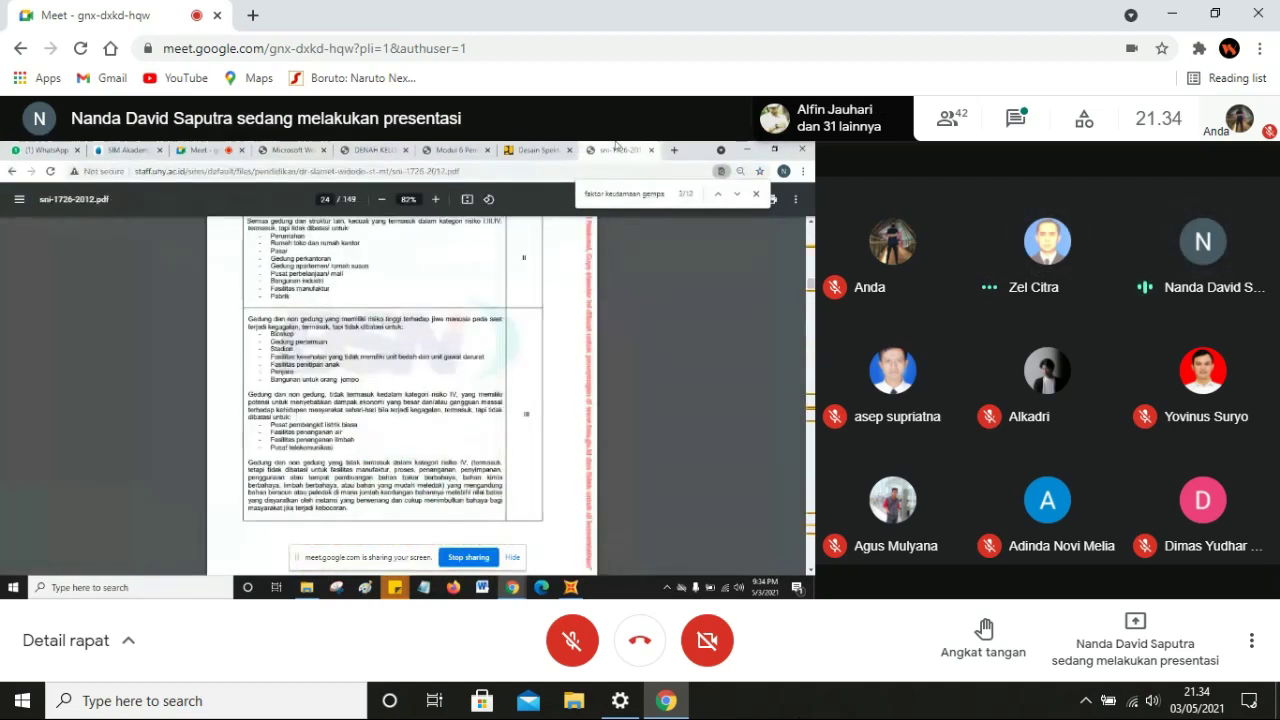
ctrl+scroll(315, 337, up, 1)
scroll(315, 337, up, 2)
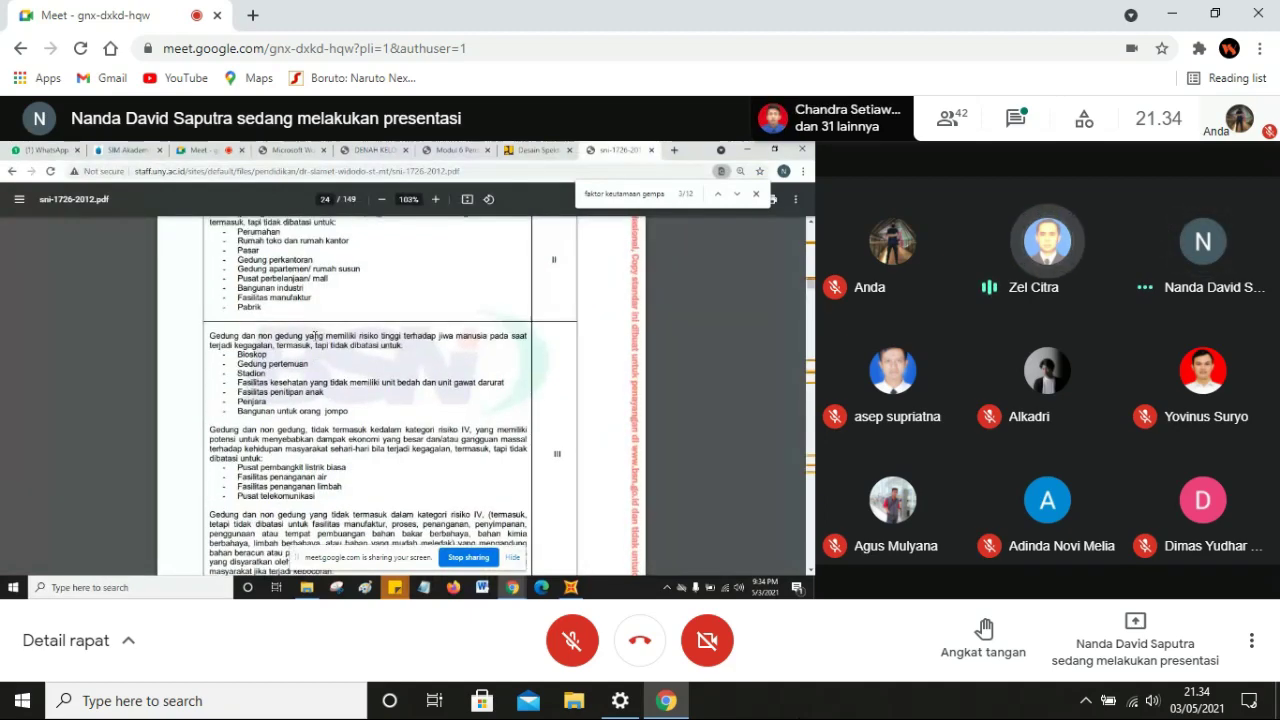
scroll(315, 337, down, 1)
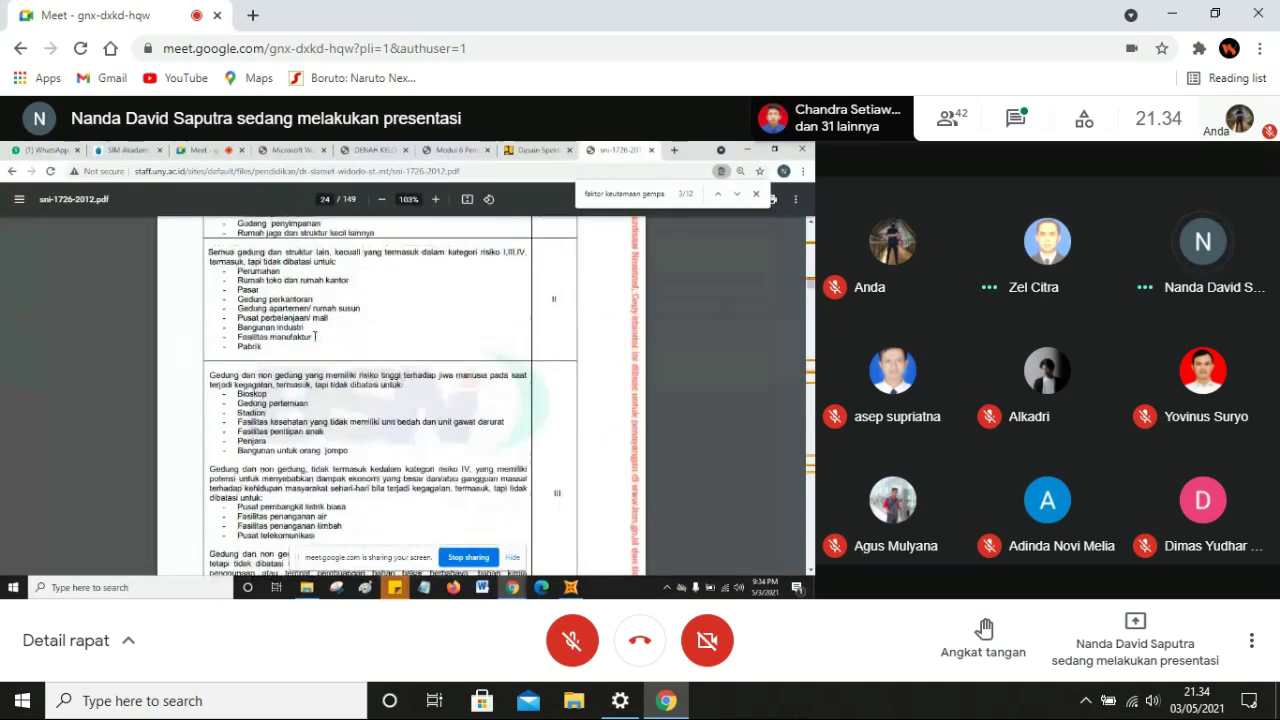
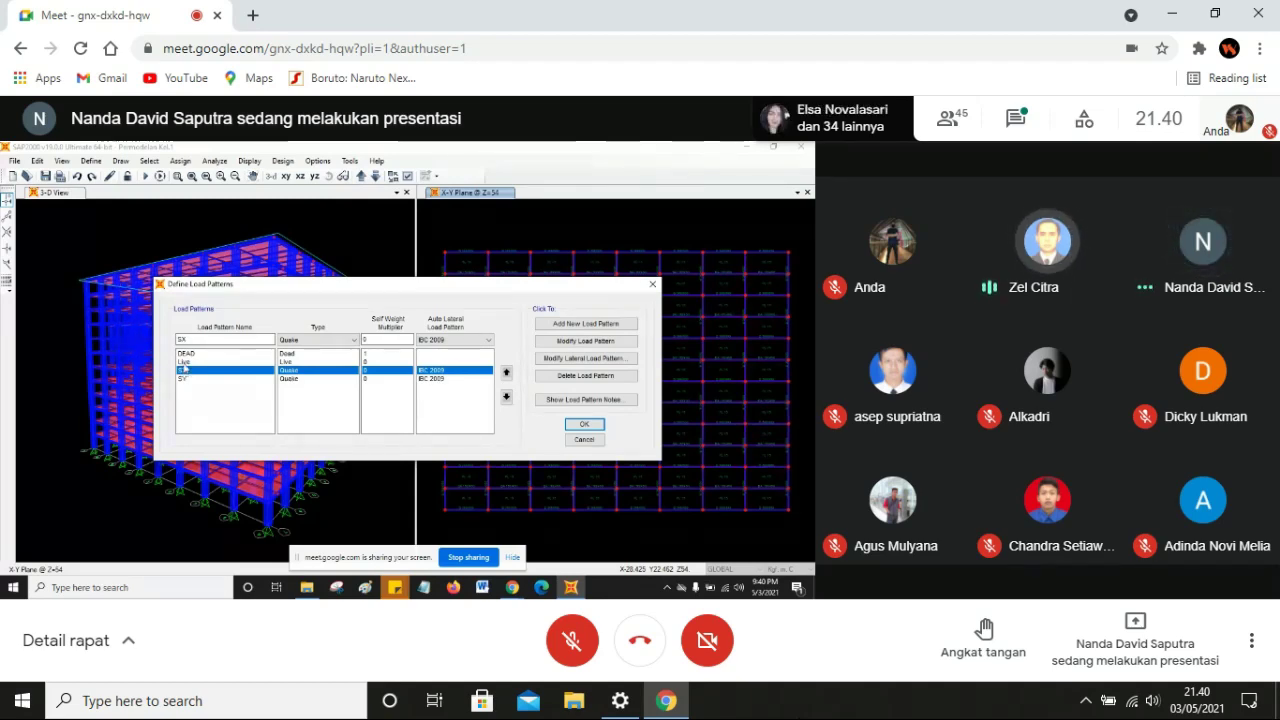
- Review the SX and SY Quake load patterns and accept the load pattern definitions
click(195, 379)
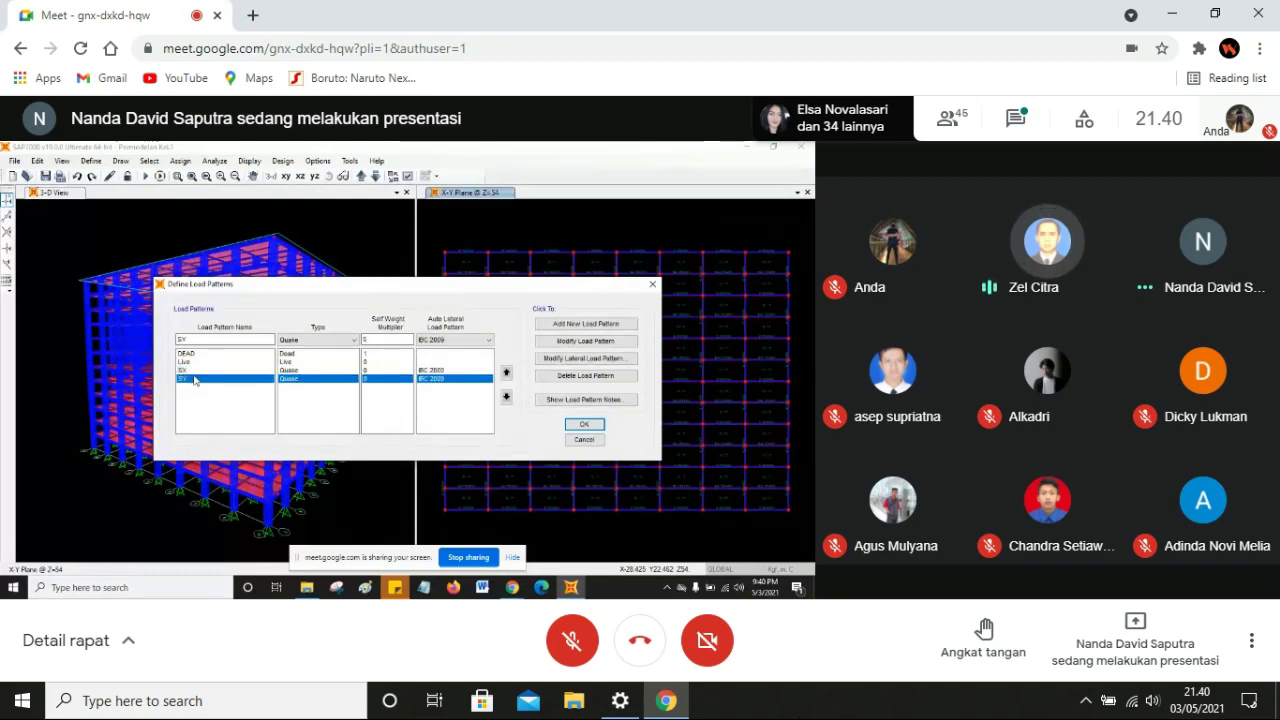
click(195, 372)
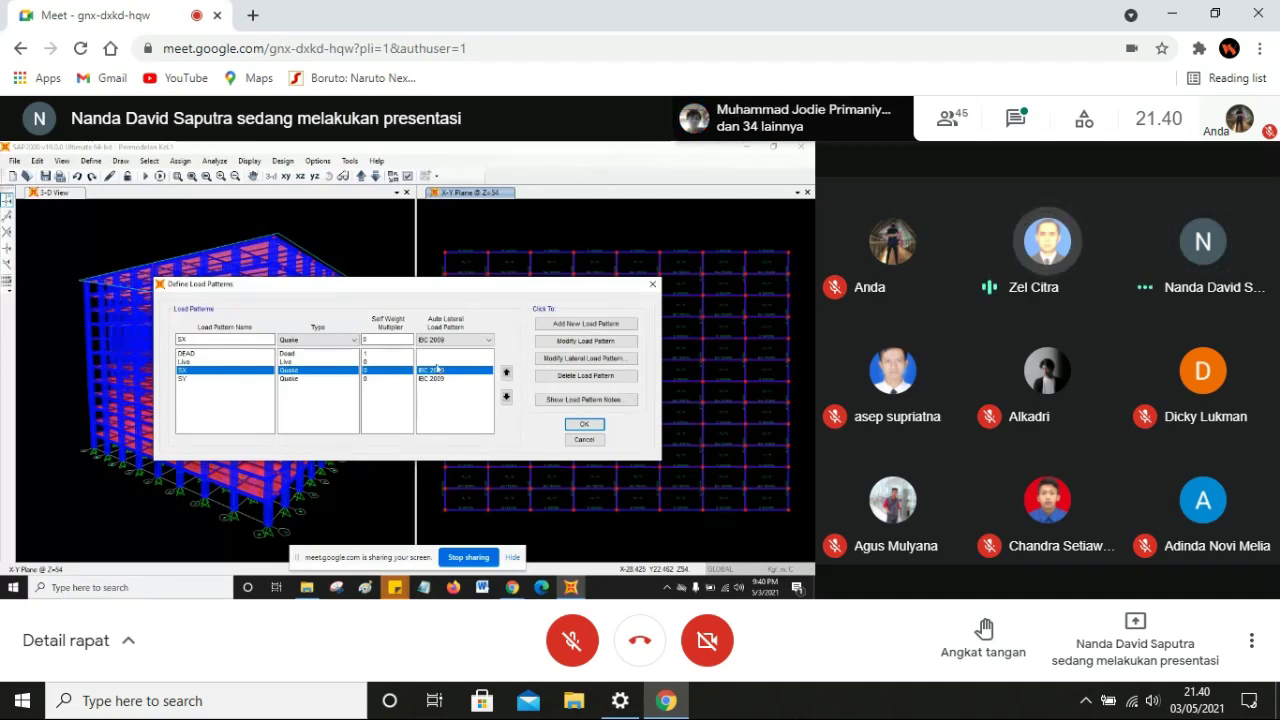
click(584, 424)
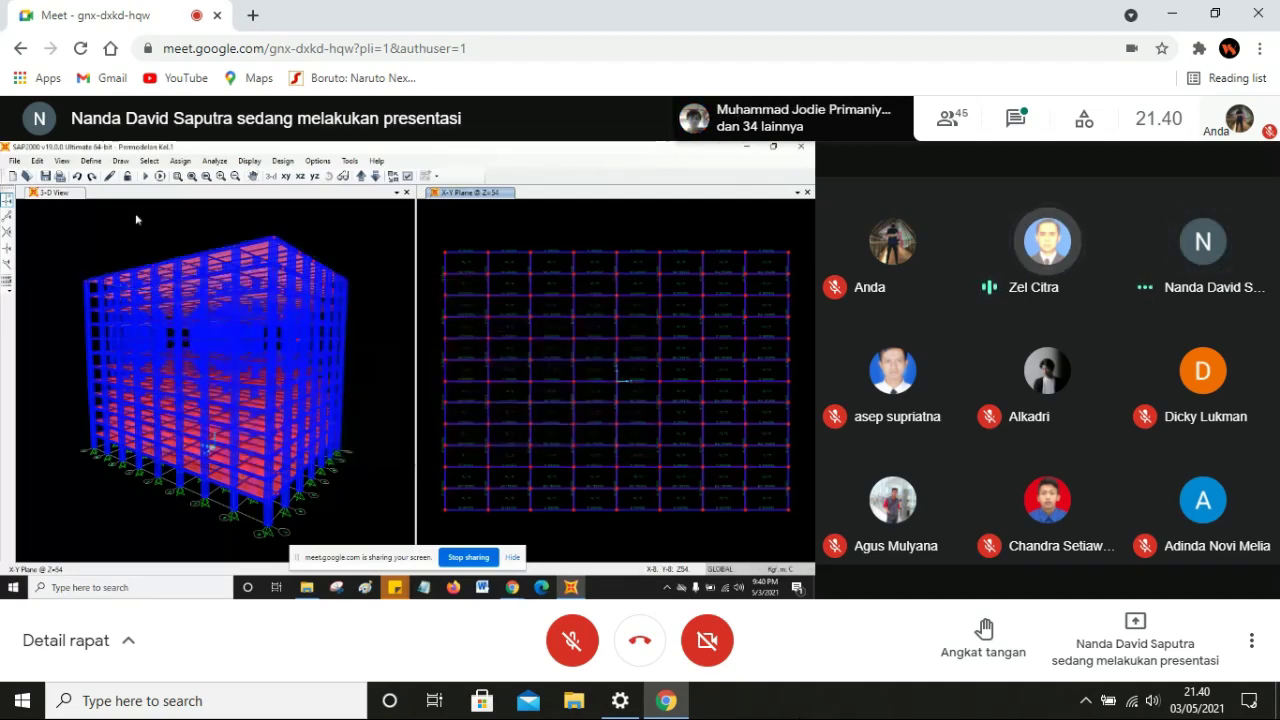
- Rename the SX load case as DX and change its load case type to Response Spectrum
click(90, 162)
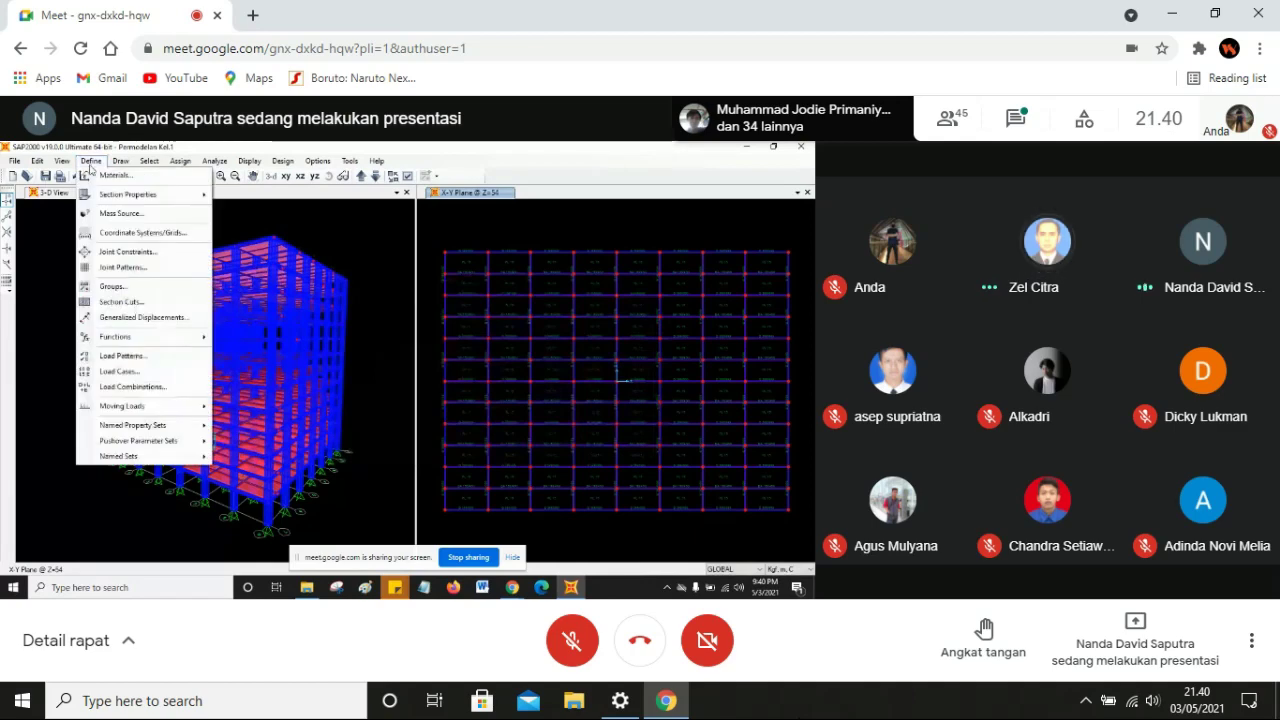
click(140, 373)
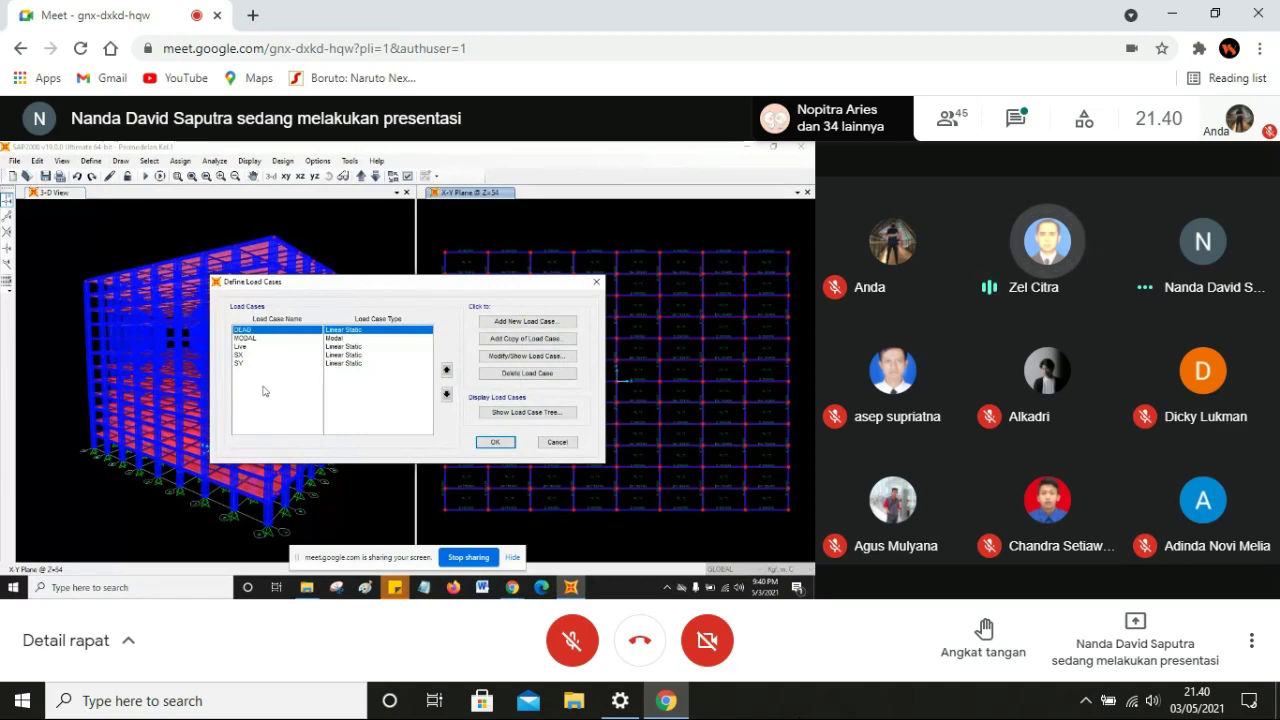
click(246, 355)
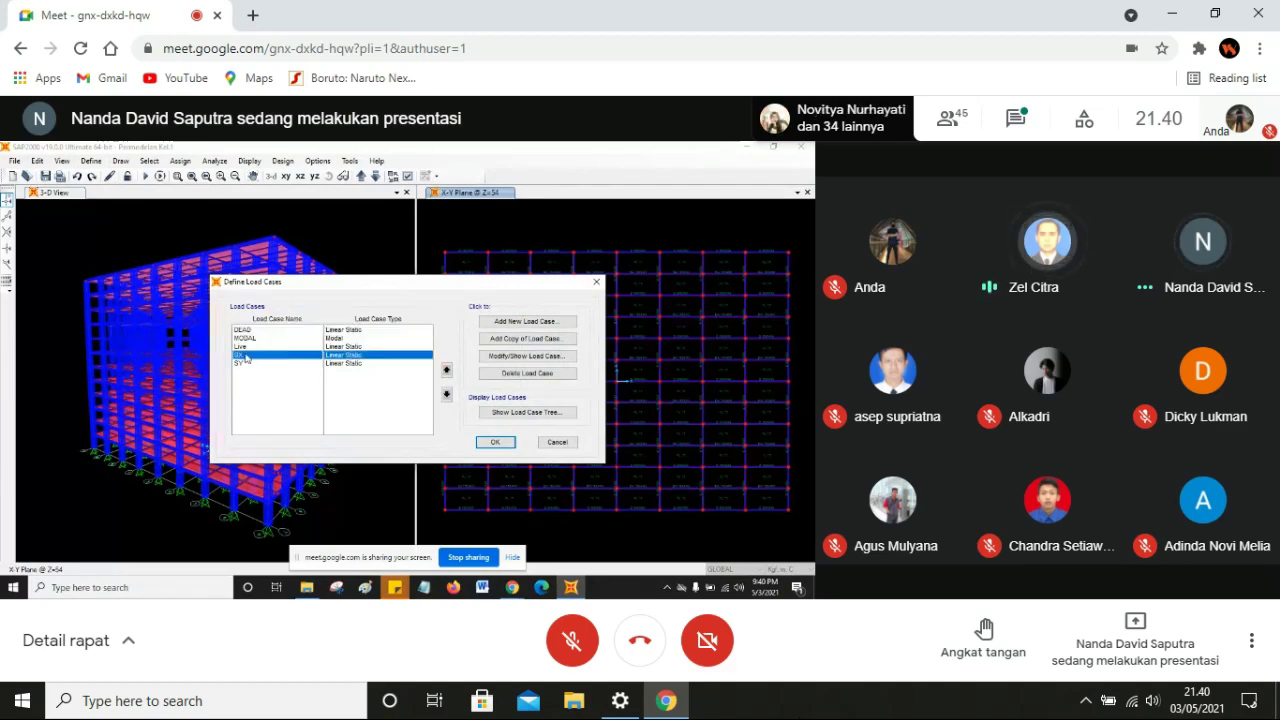
click(540, 356)
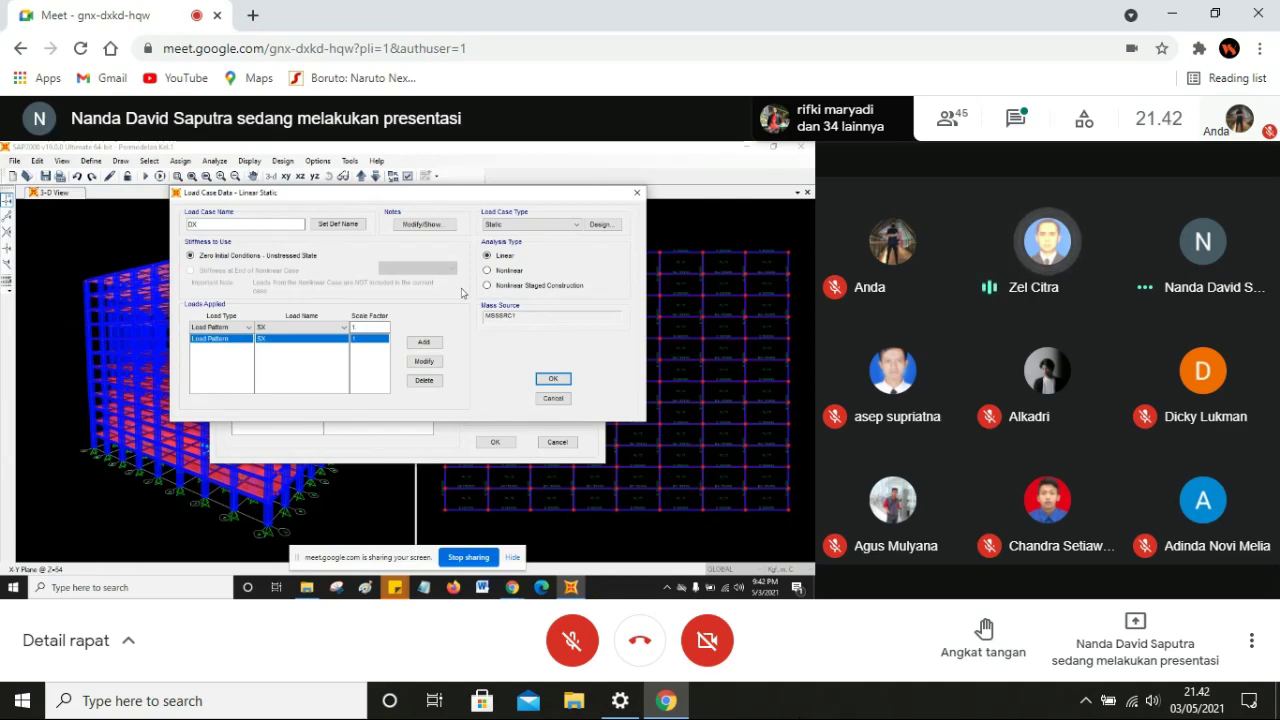
click(520, 226)
click(520, 228)
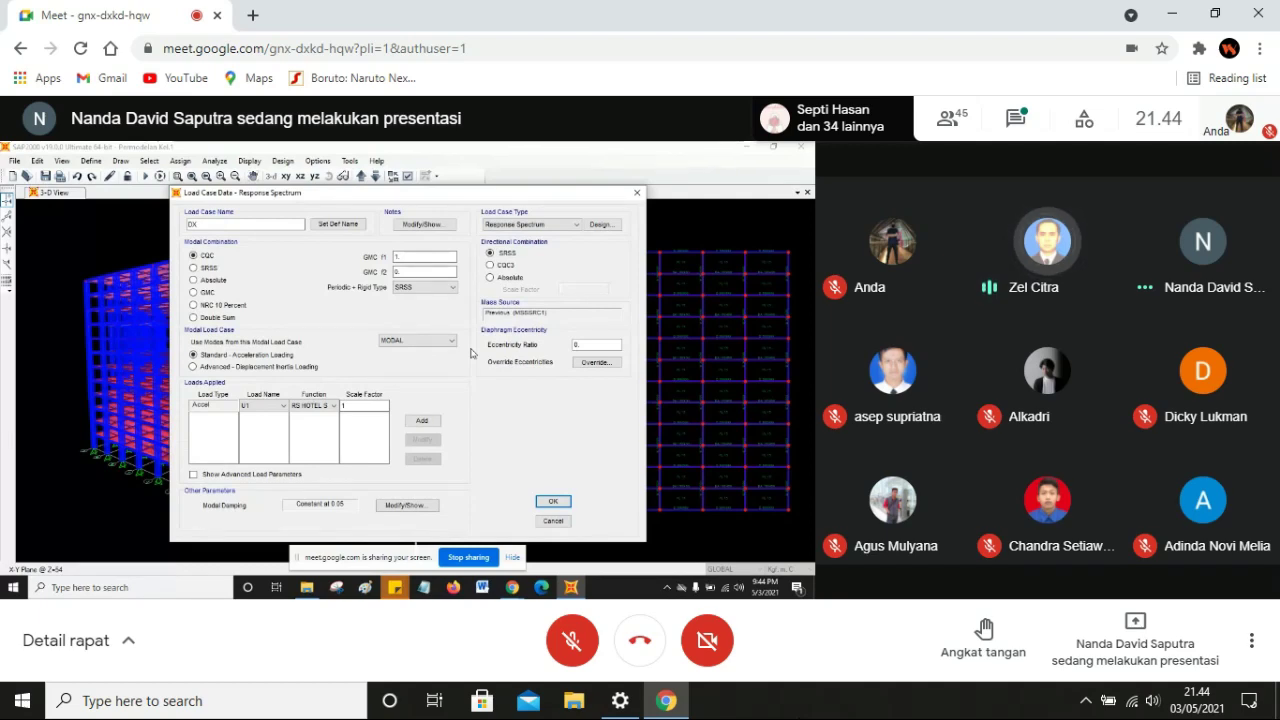
- Add a U1 acceleration load to the DX case with the hotel response spectrum function and a scale factor of 9.81*1/8
click(372, 407)
text(9.81)
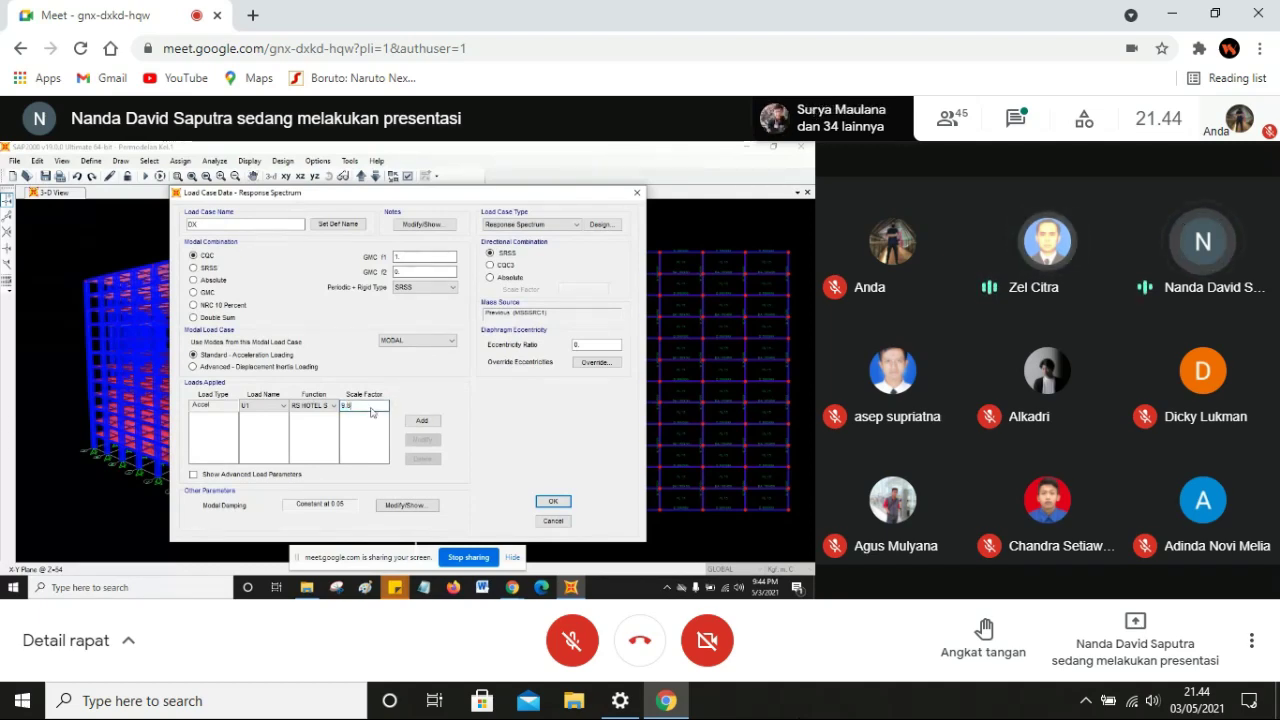
text(*1/)
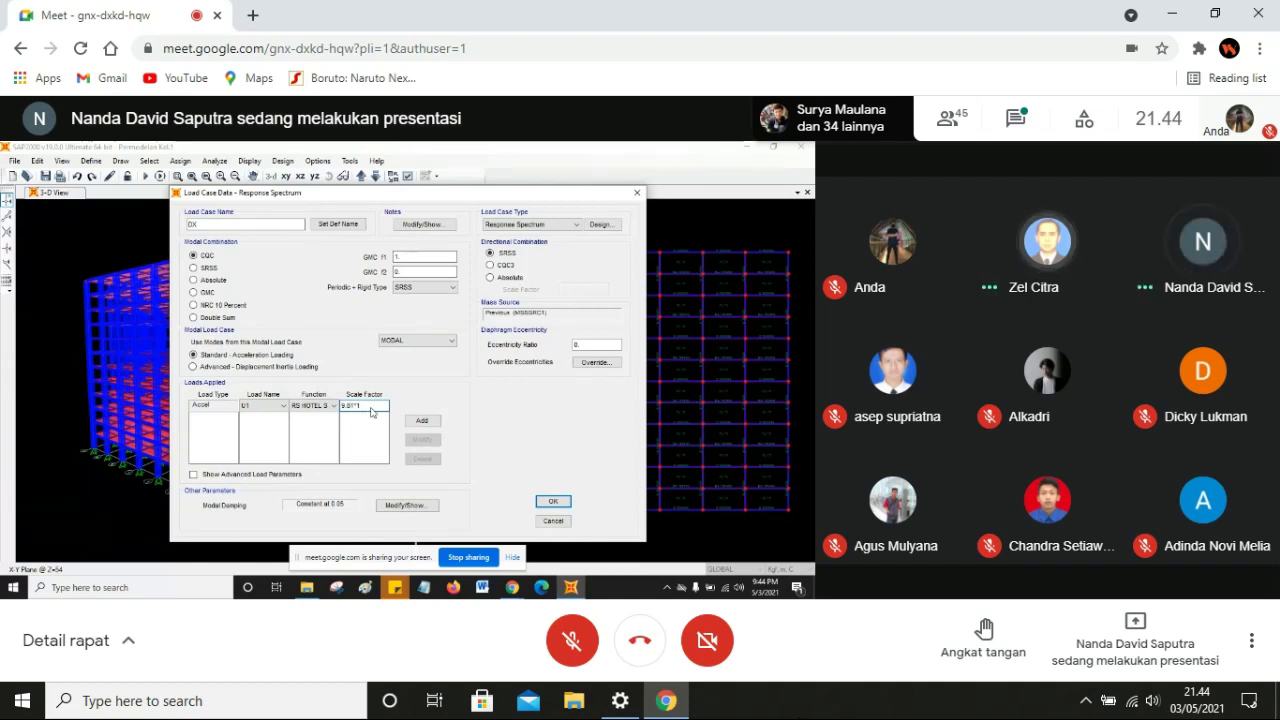
text(8)
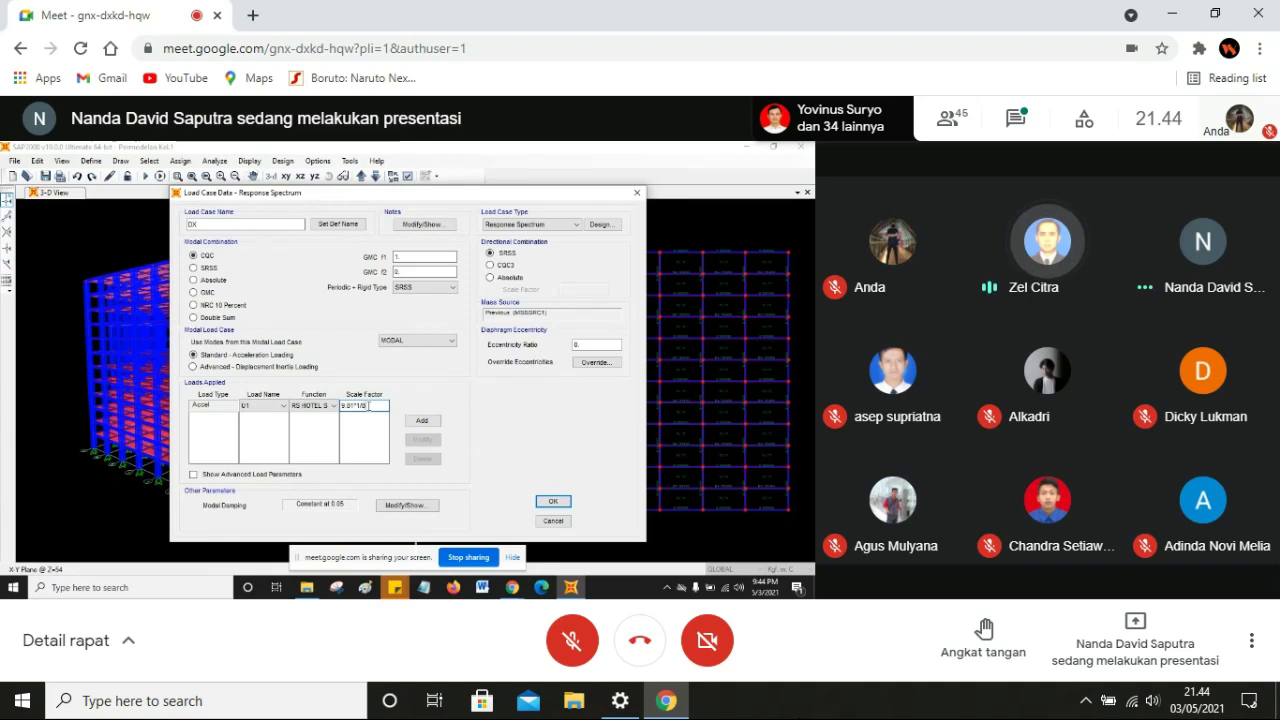
key(Return)
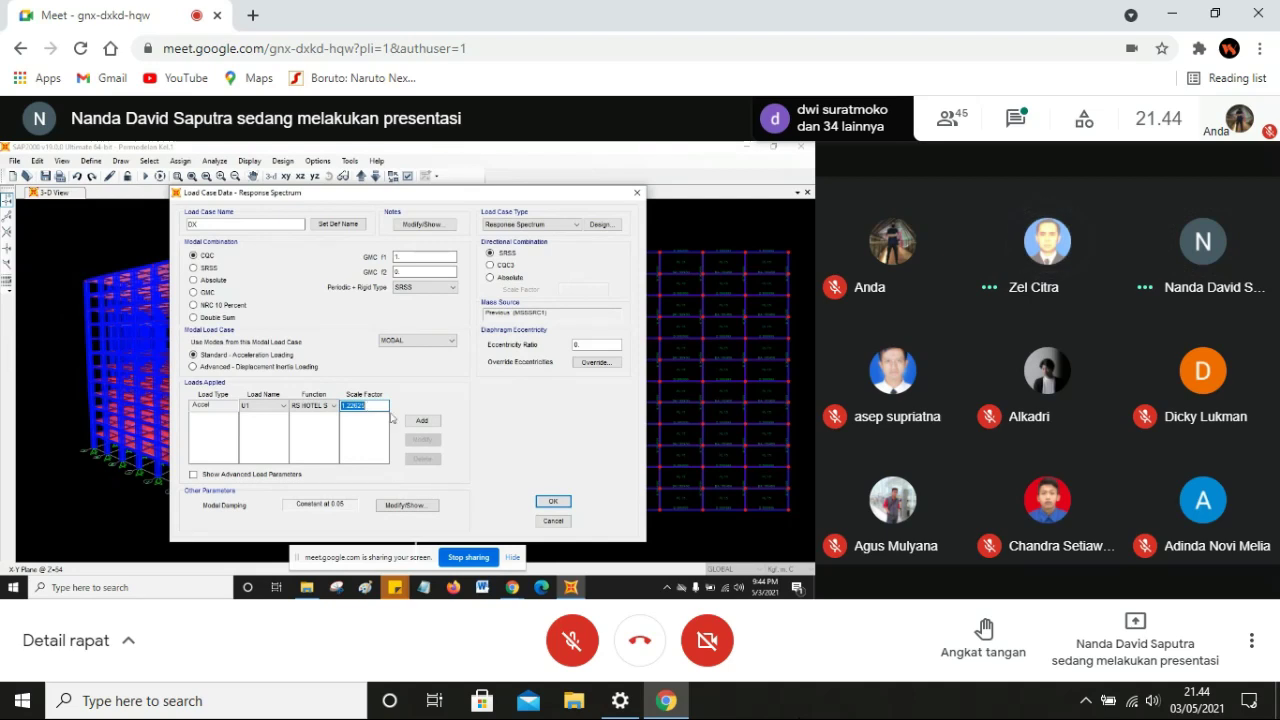
click(422, 420)
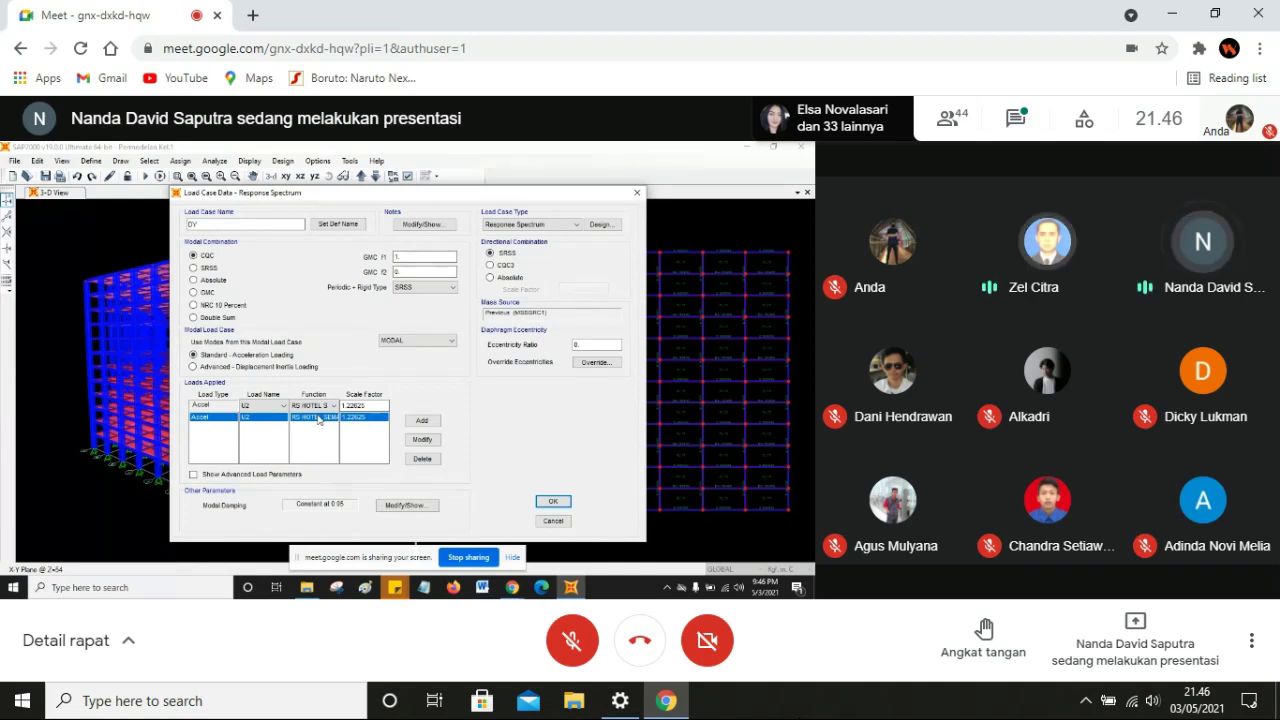
- Accept the DY response spectrum case with its U2 acceleration load and finish the load case definitions
key(Return)
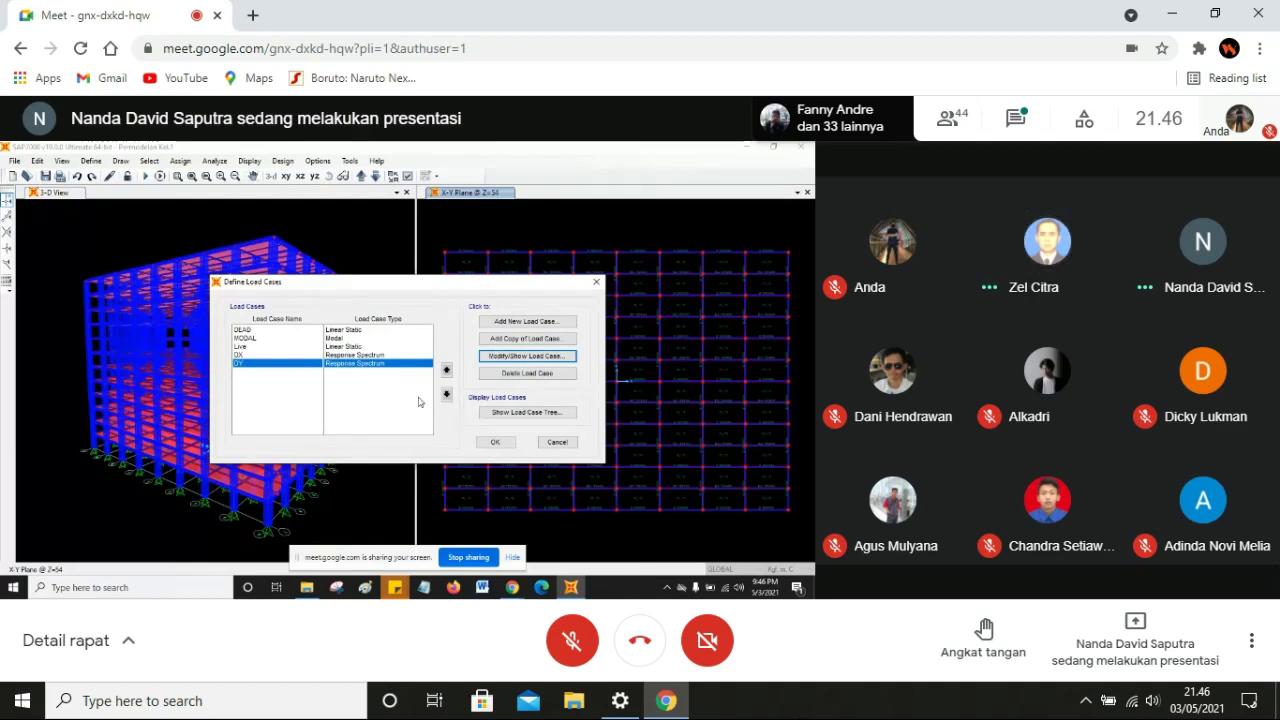
click(505, 442)
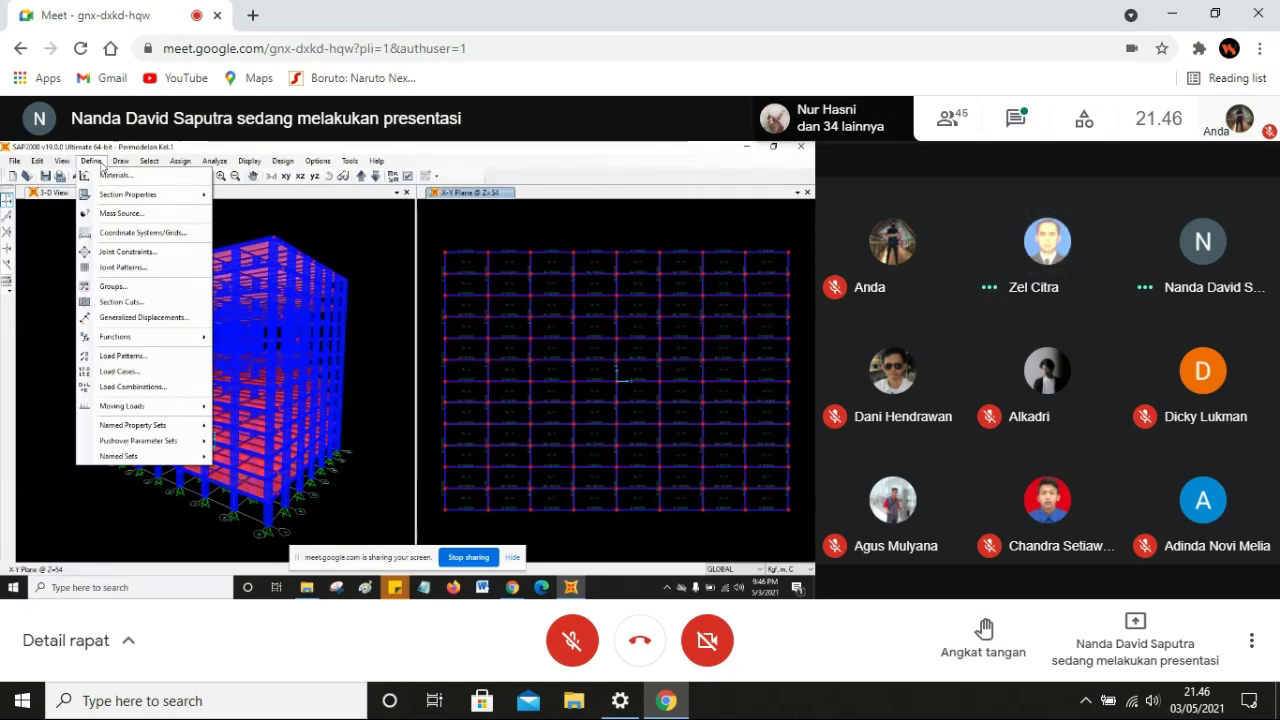
- Modify the MSSSRC1 mass source to include specified load patterns, with multipliers of 0.3 for Live and 1 for DEAD
click(121, 213)
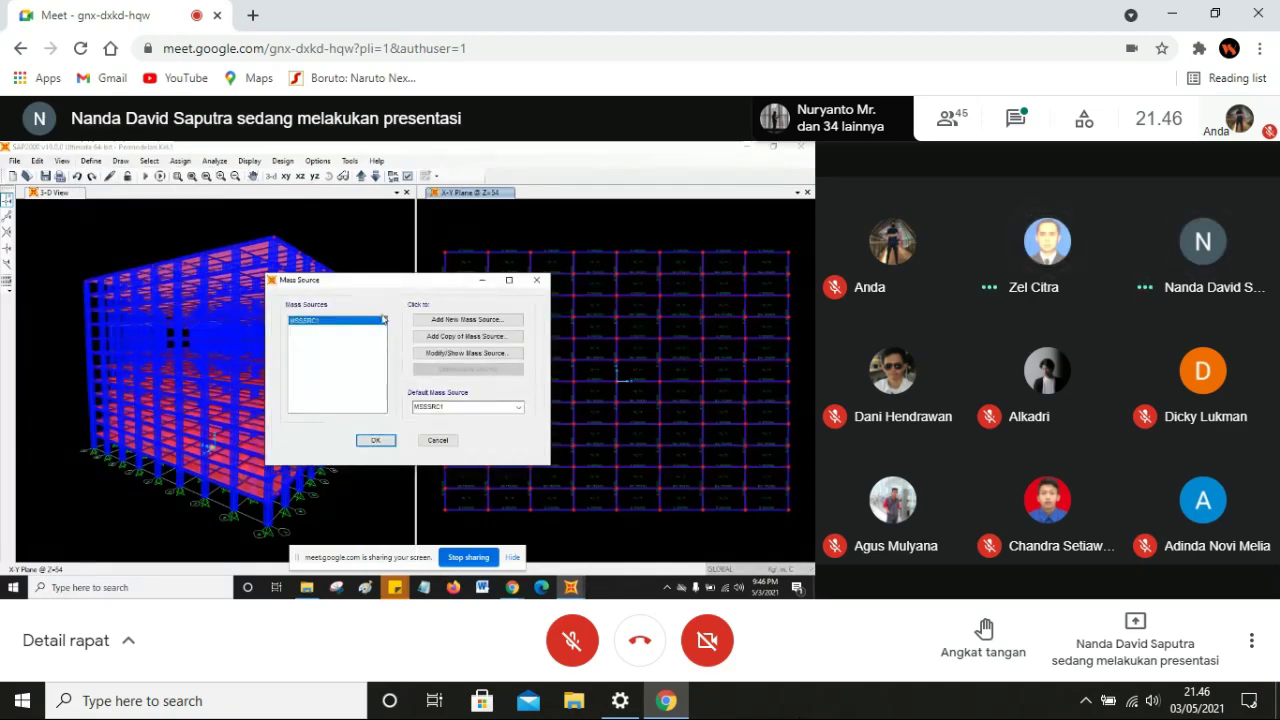
double_click(425, 407)
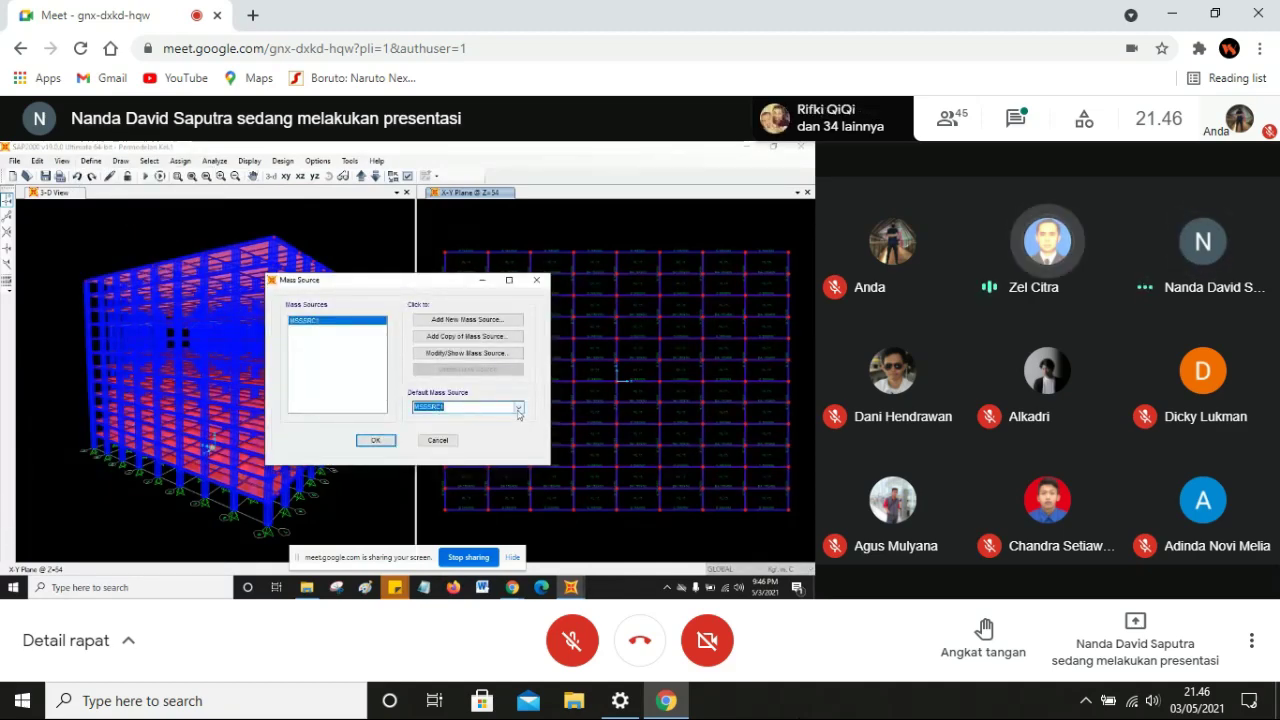
click(477, 321)
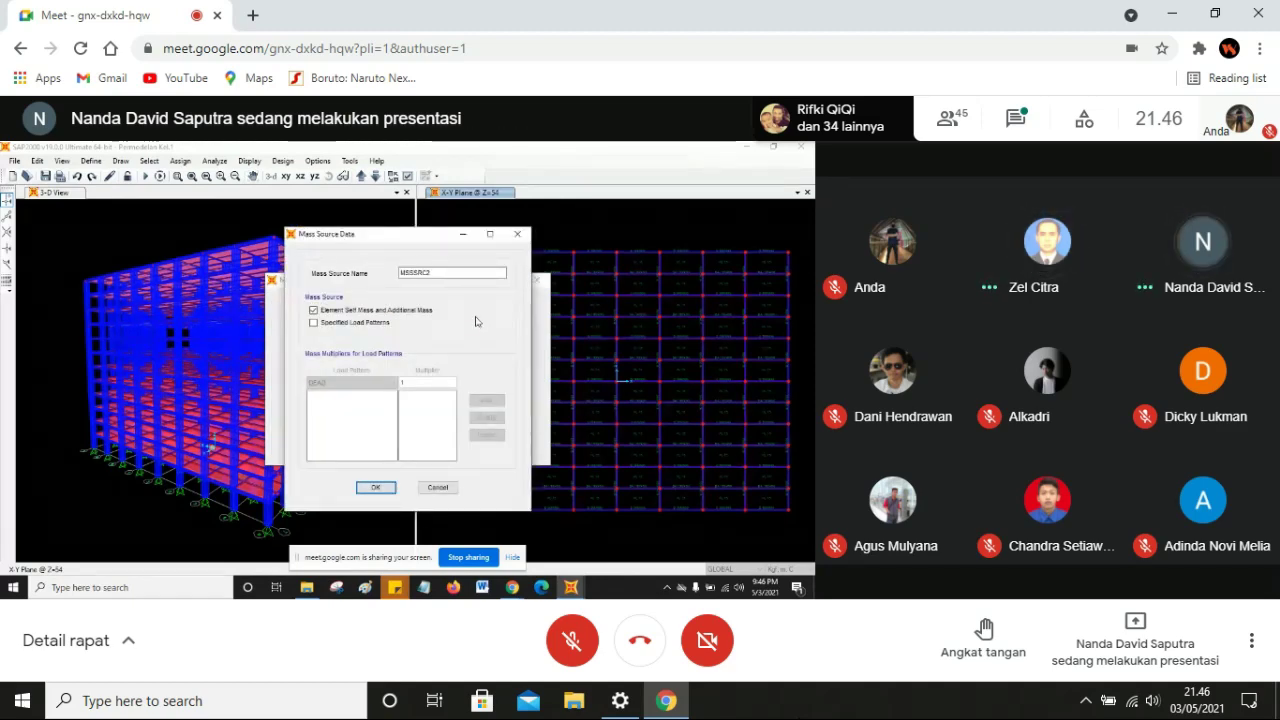
key(Escape)
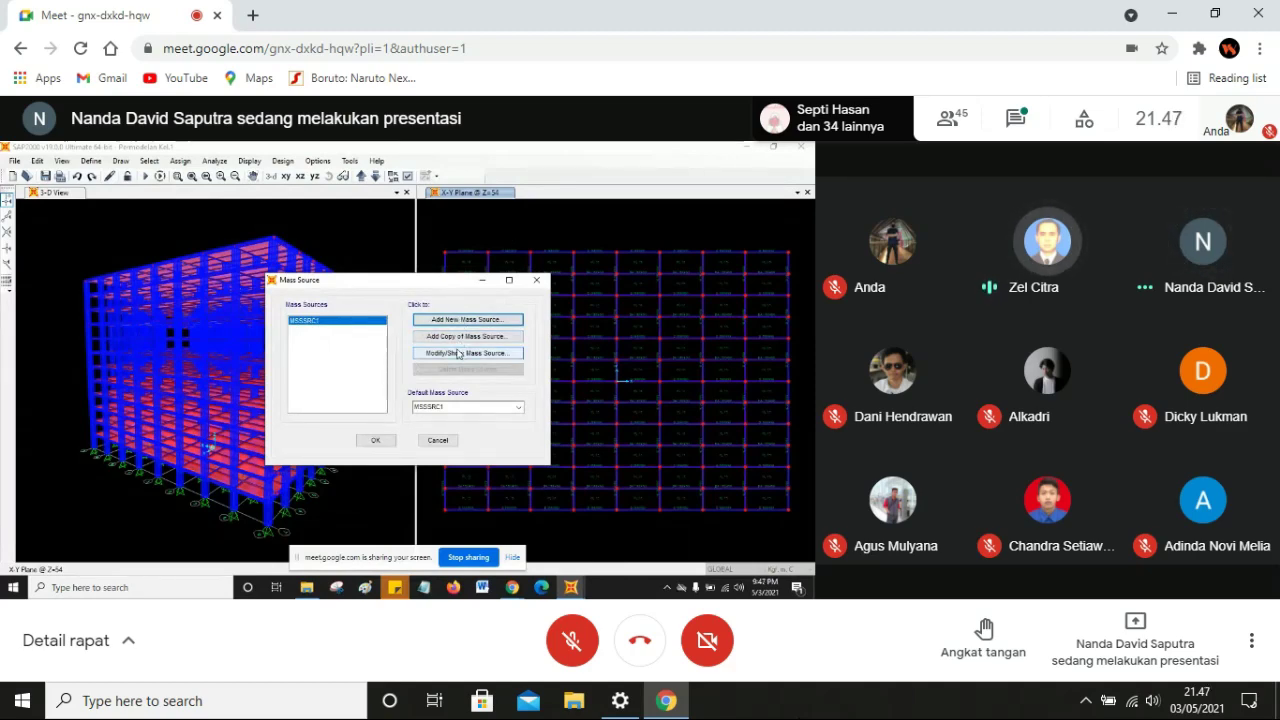
click(459, 353)
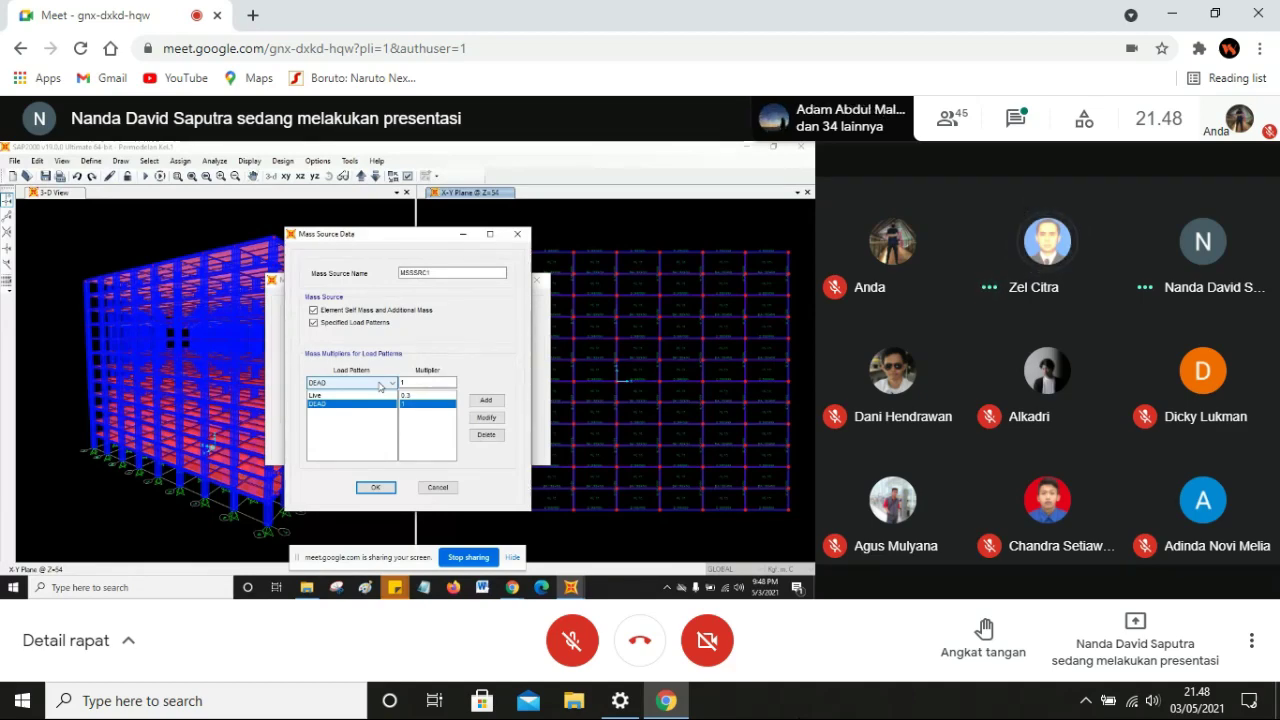
click(376, 487)
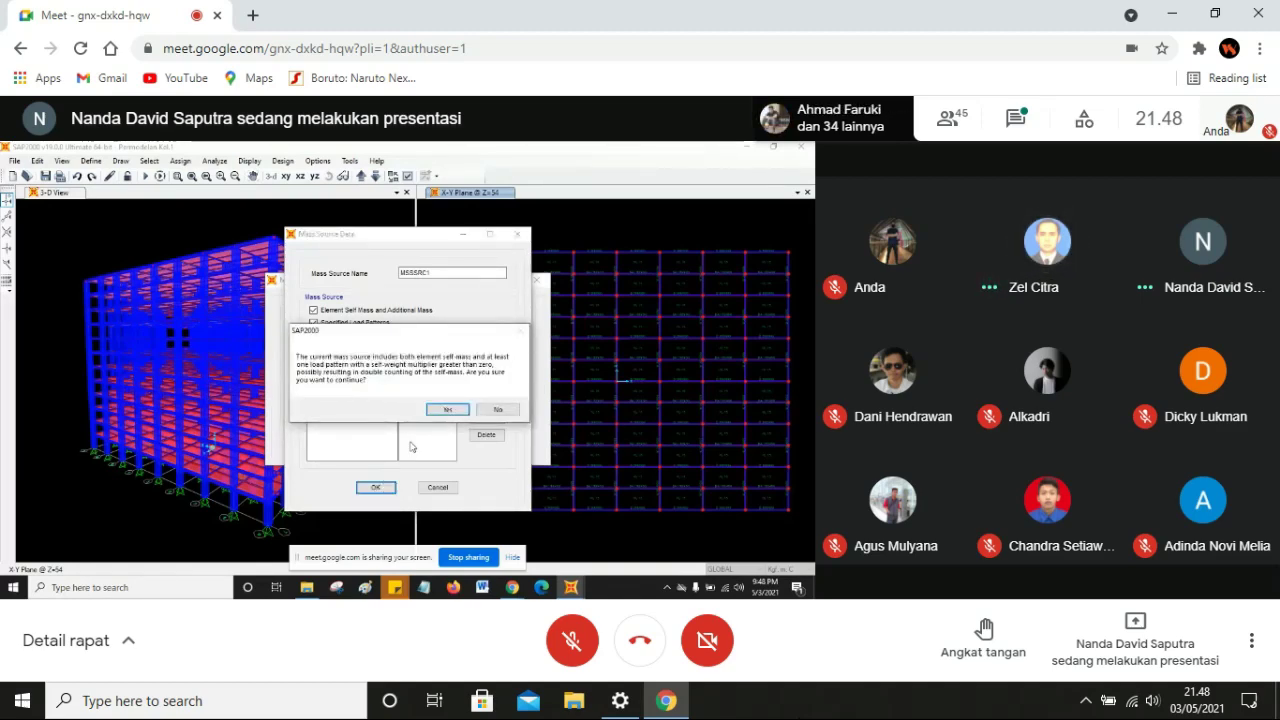
click(448, 409)
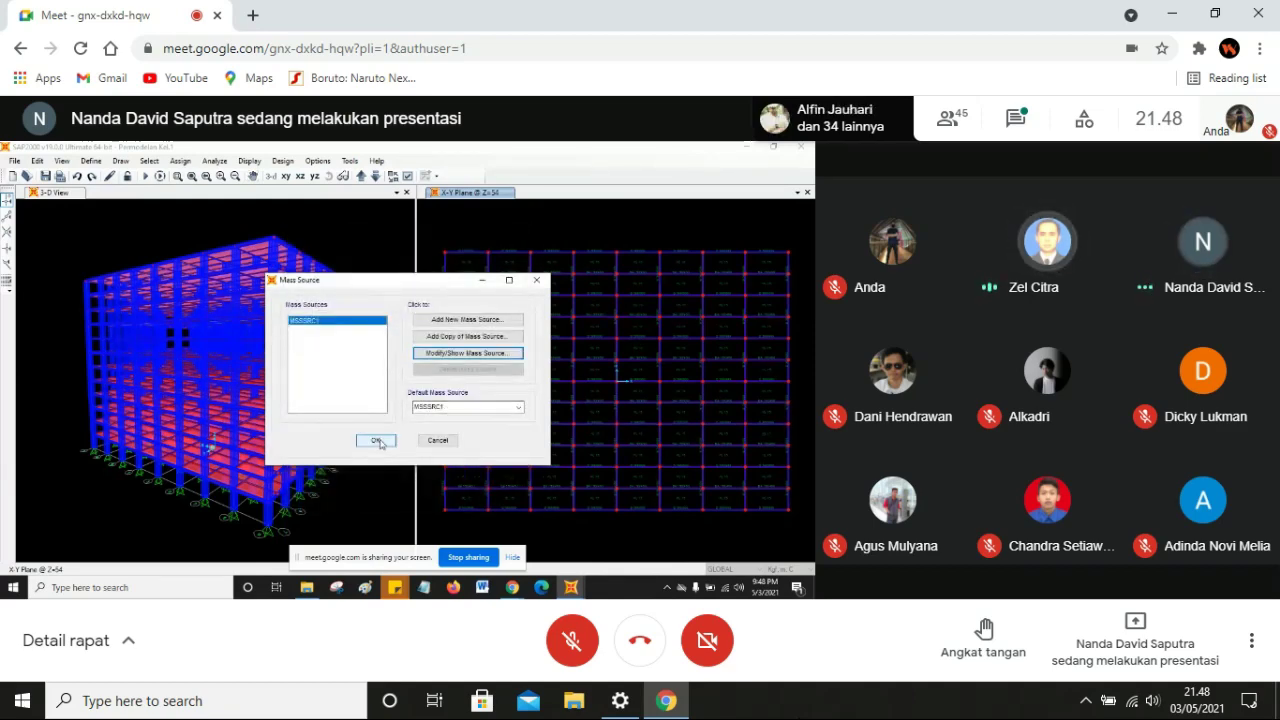
click(379, 441)
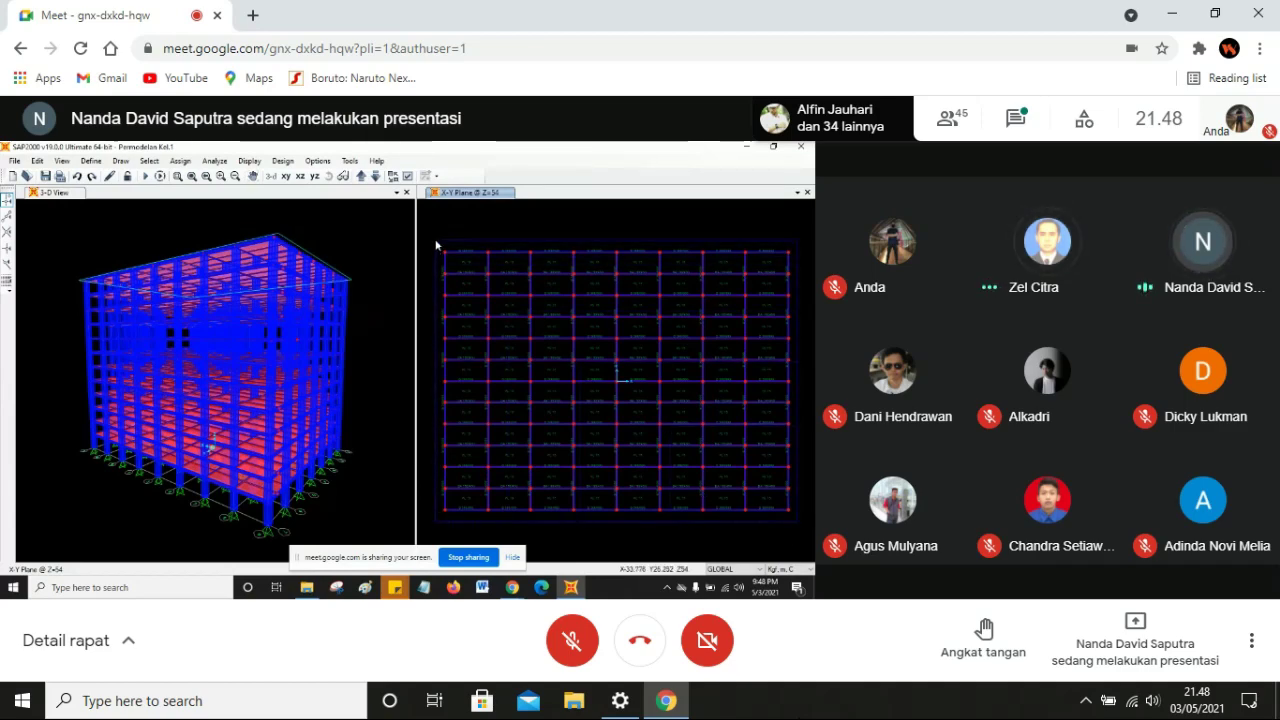
- Select all joints, frames and slab areas on the top-level X-Y plane
key(ctrl+a)
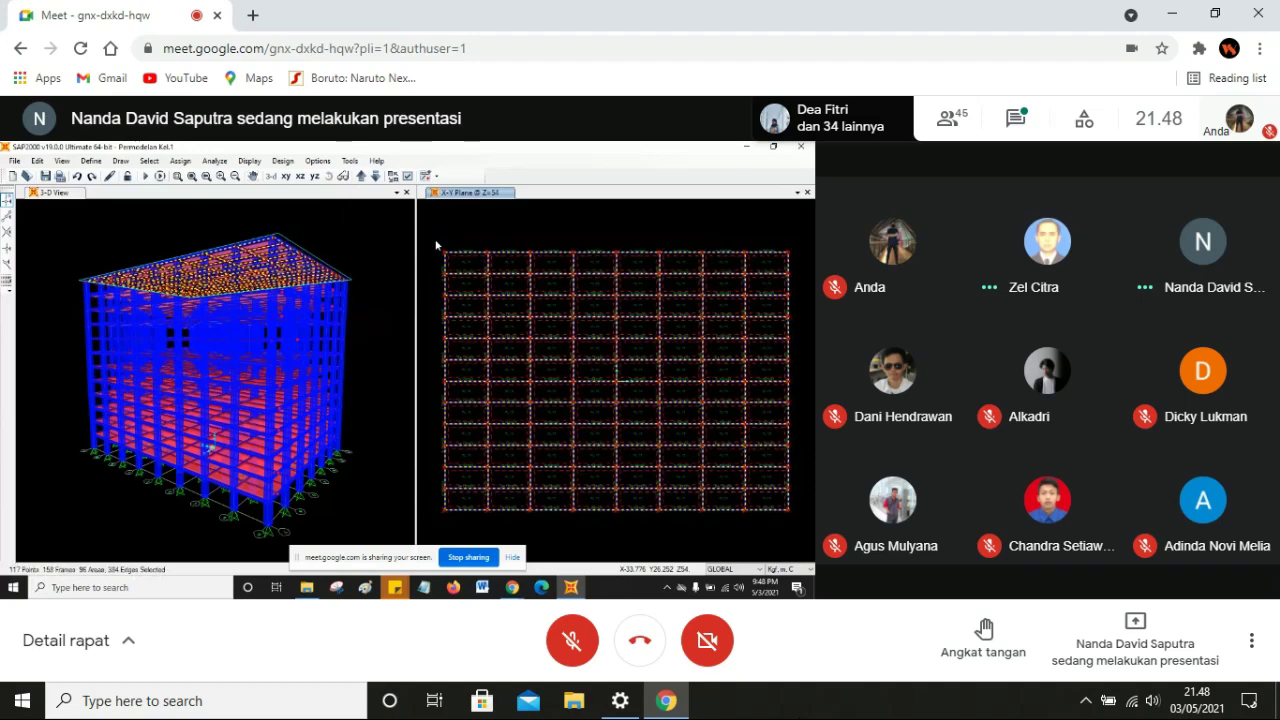
key(ctrl+a)
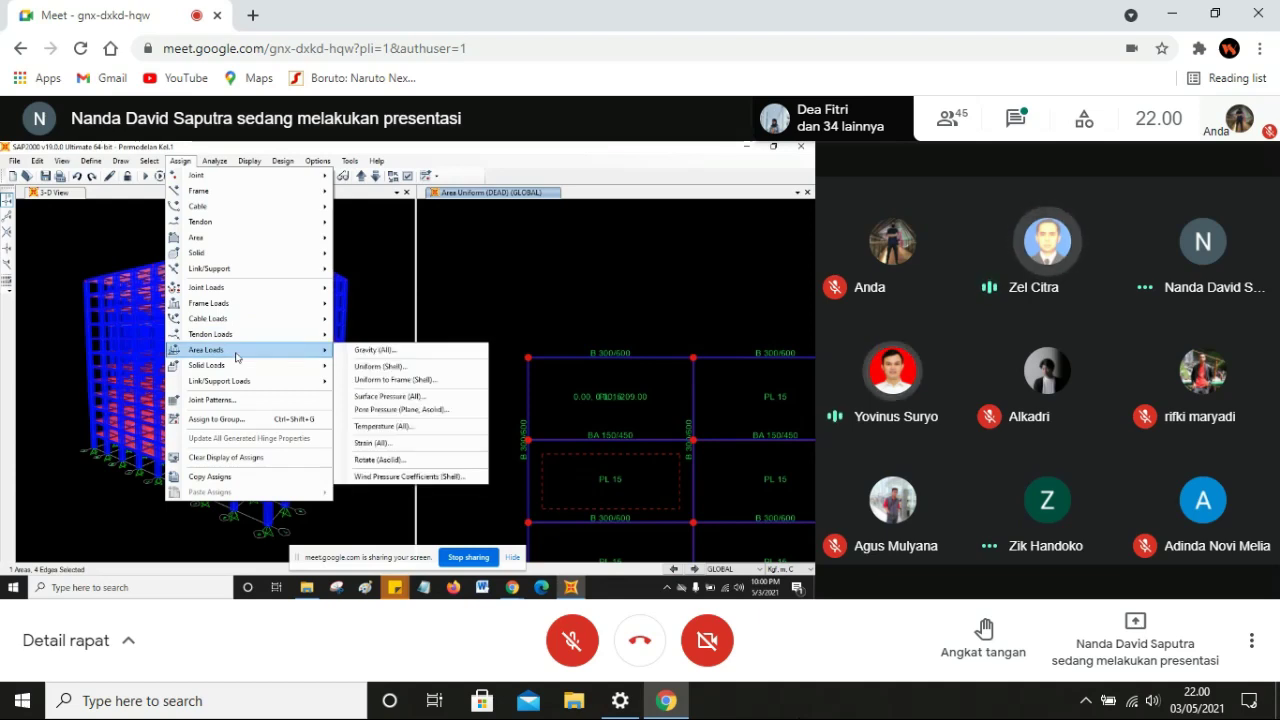
- Check the uniform area load assignment form for the selected PL 15 slab panel and close it without applying
click(364, 366)
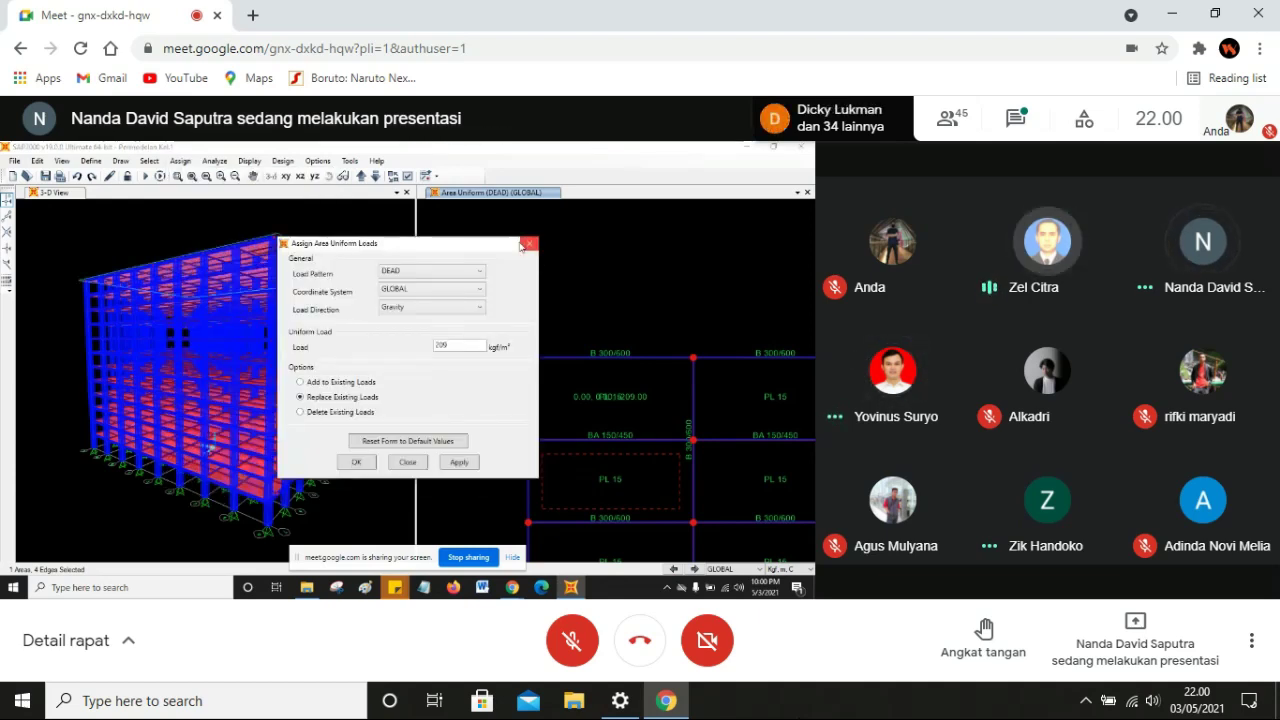
click(522, 246)
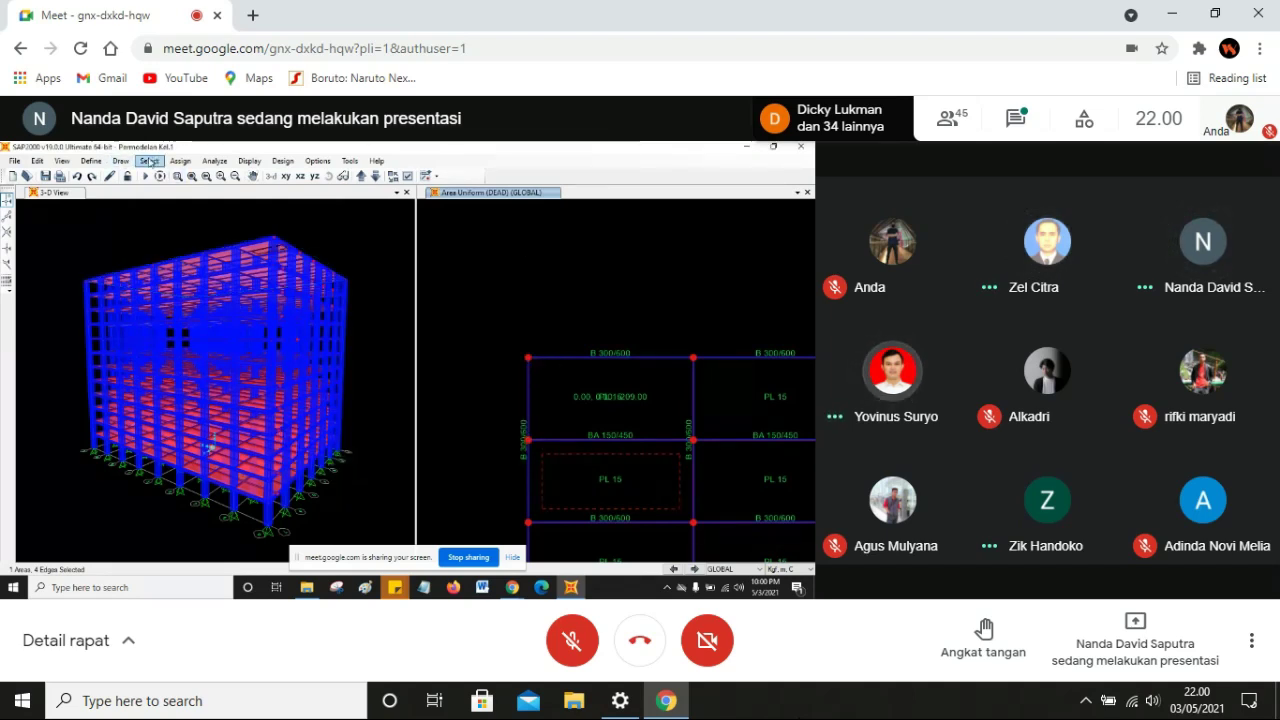
- Open the load pattern definitions for review
click(179, 161)
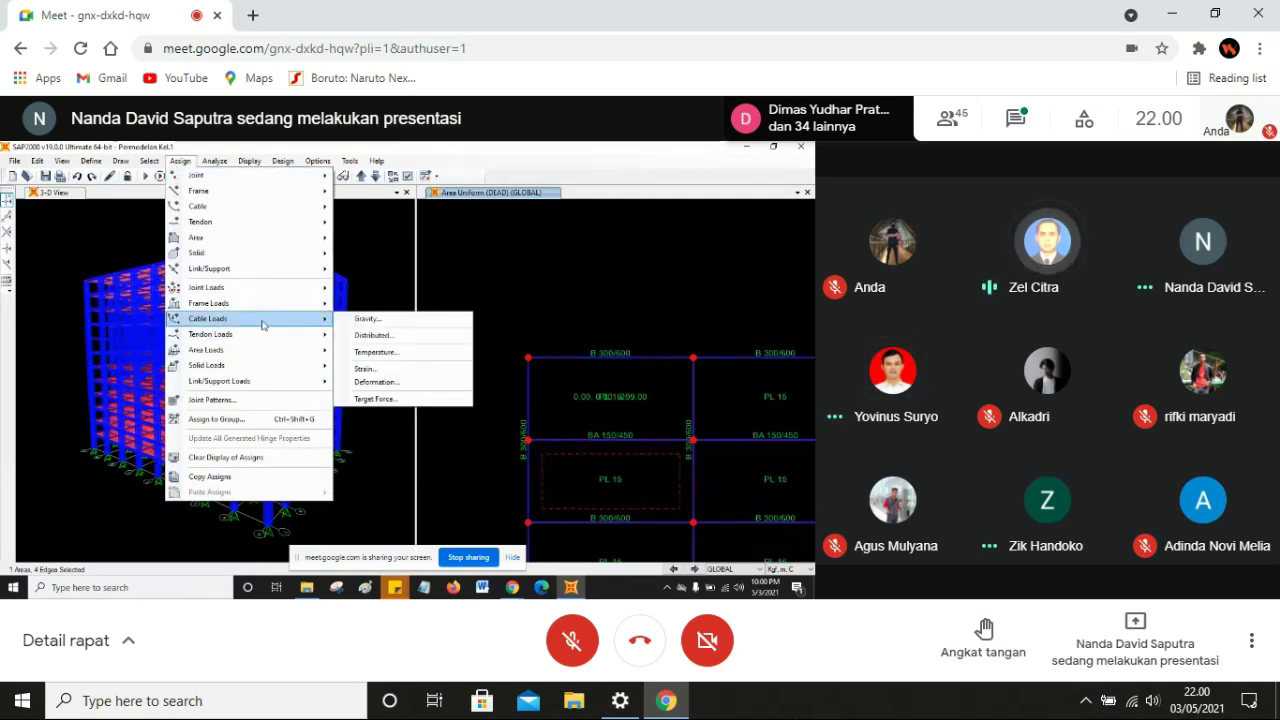
click(89, 162)
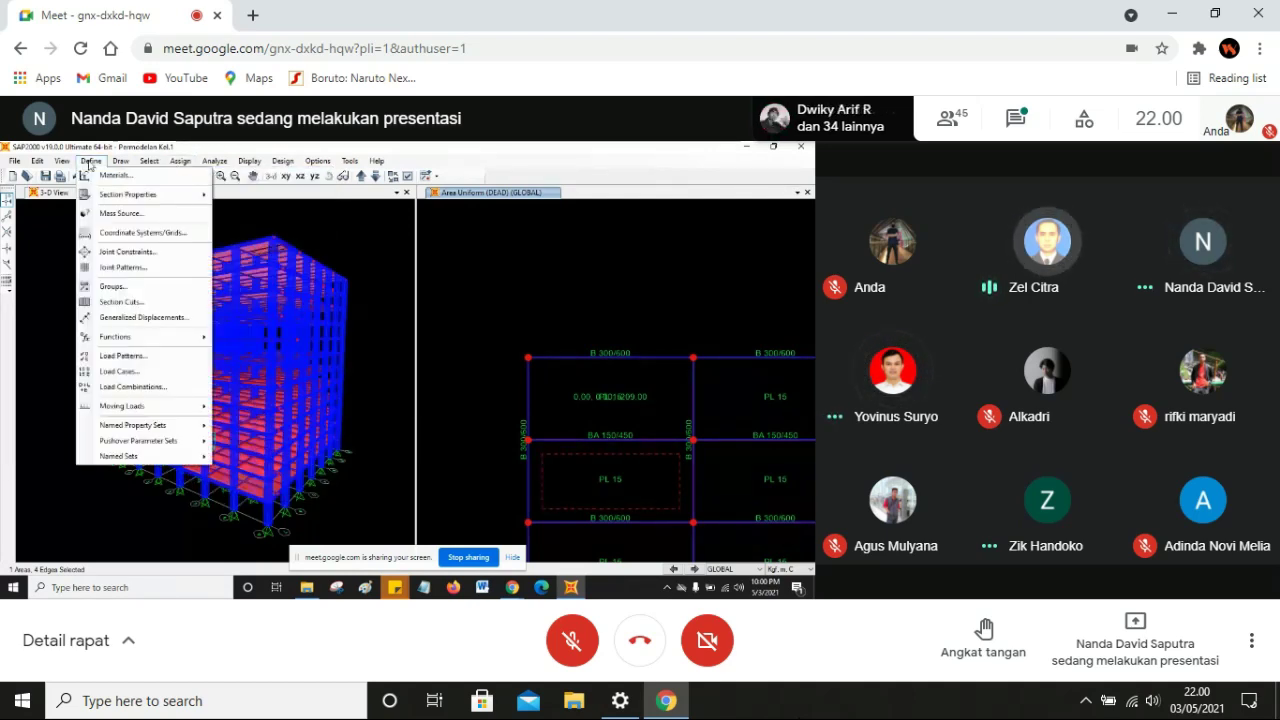
click(119, 354)
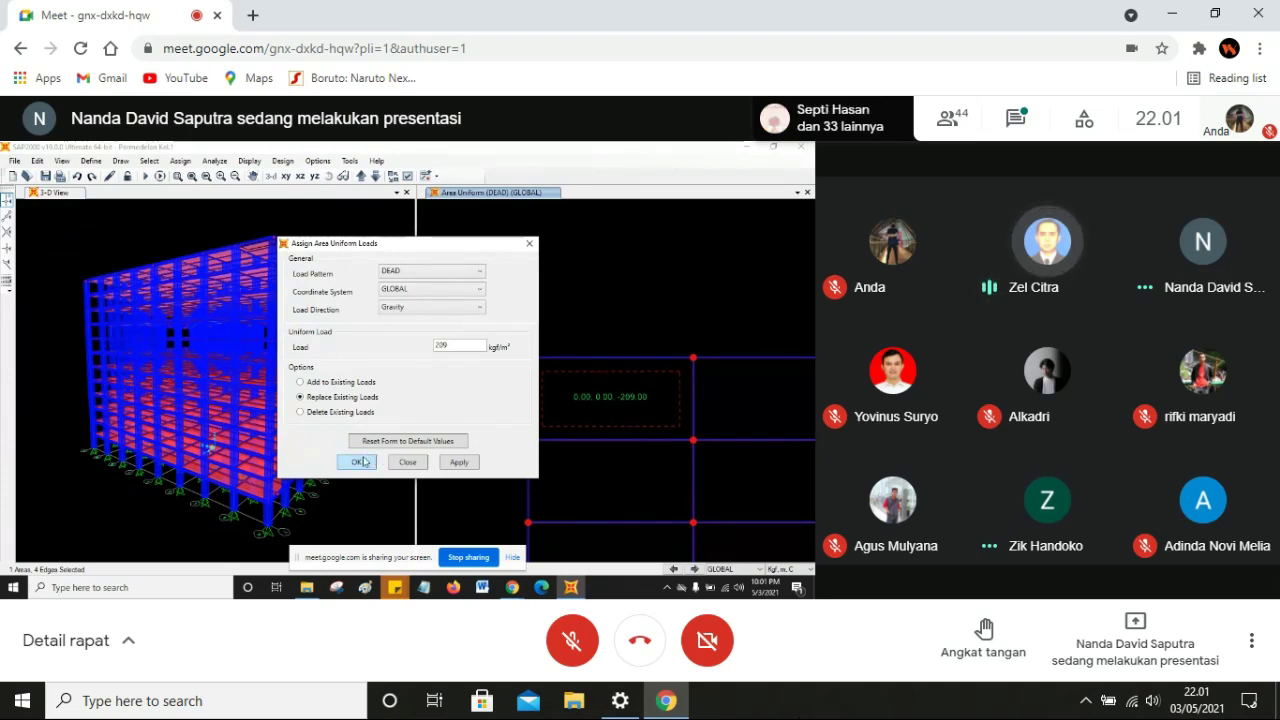
- Assign a uniform gravity load of 209 kgf/m² in the DEAD pattern to the selected slab panel, replacing existing loads
click(318, 382)
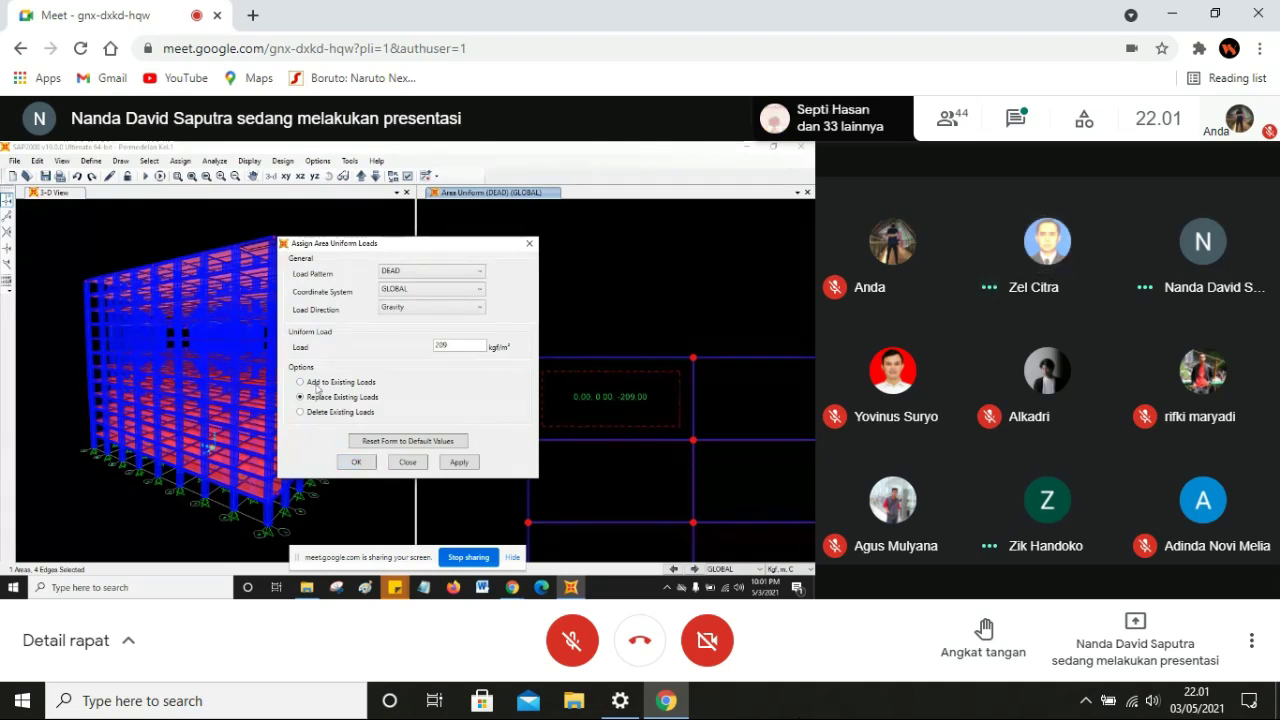
click(357, 461)
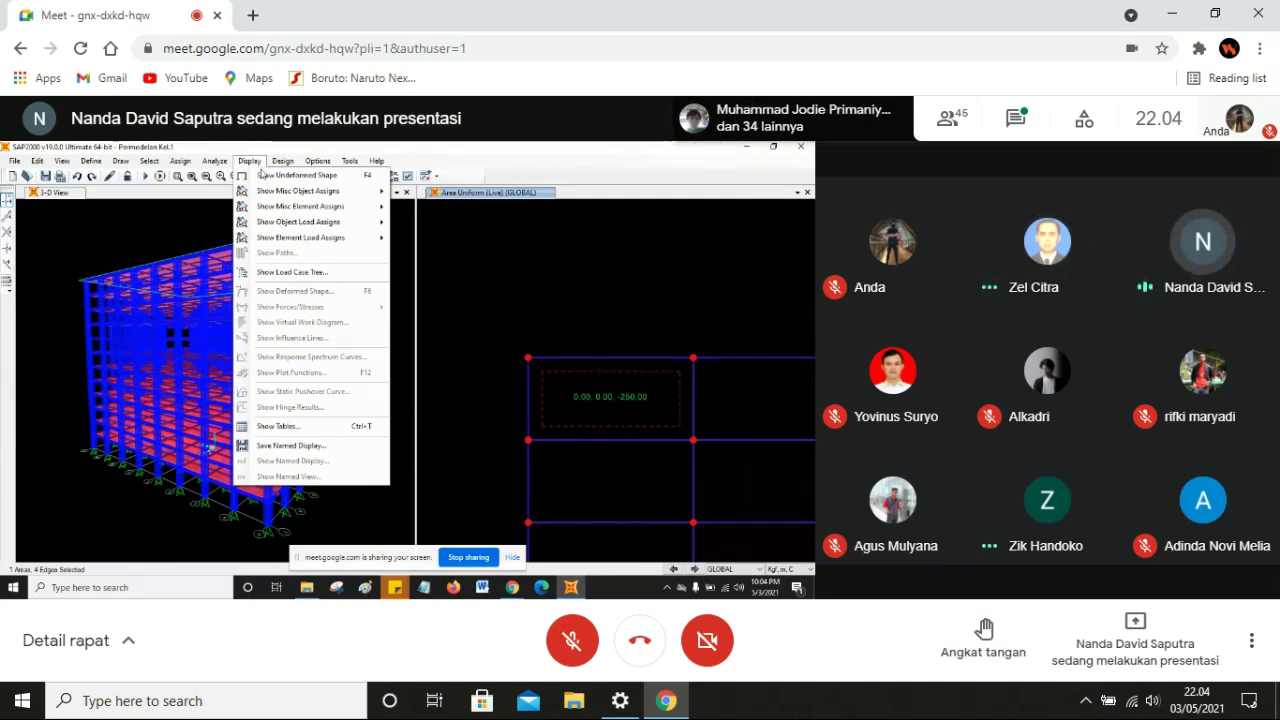
- Display the DEAD pattern's uniform load values on the area objects, using the current display coordinate system
mouse_move(286, 222)
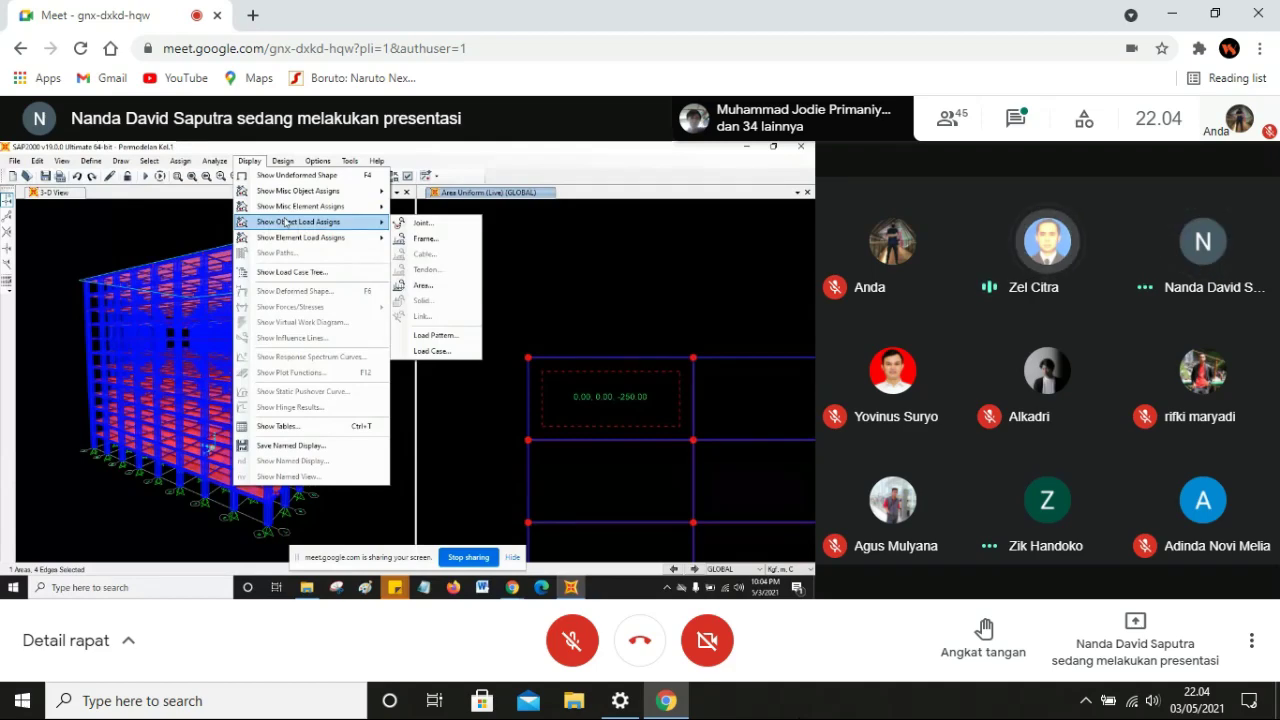
click(422, 285)
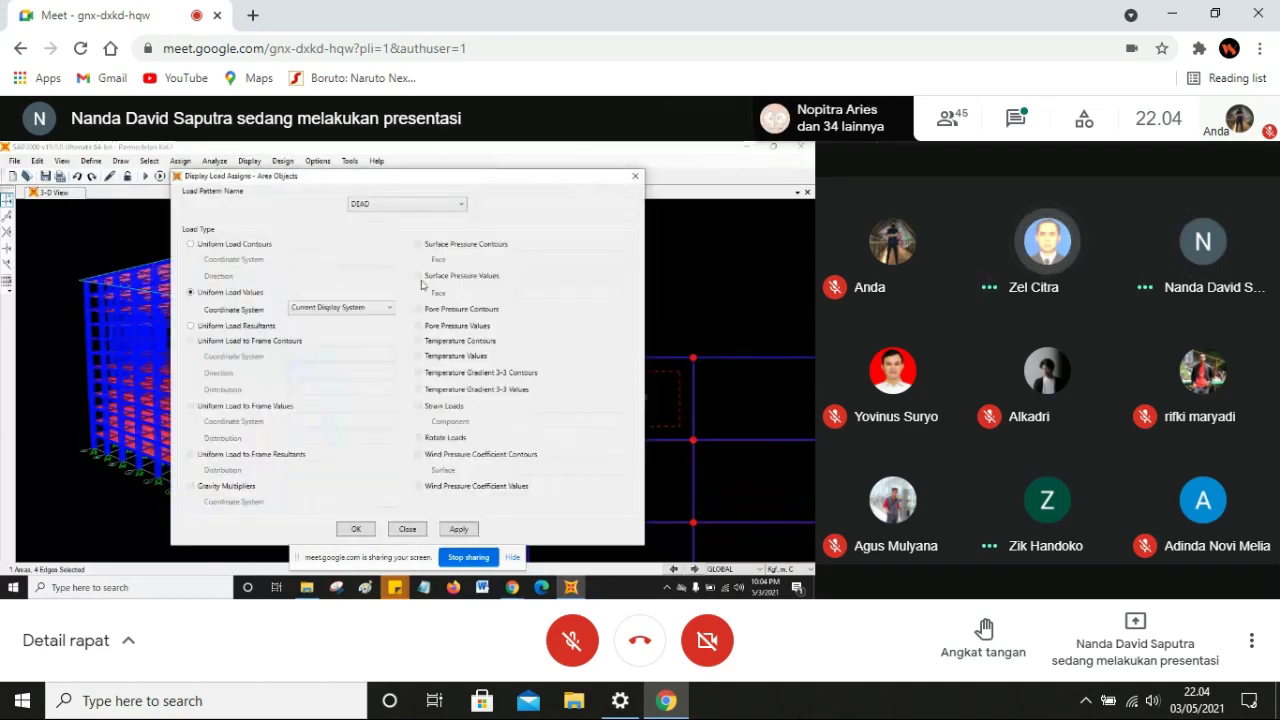
drag(467, 177, 338, 168)
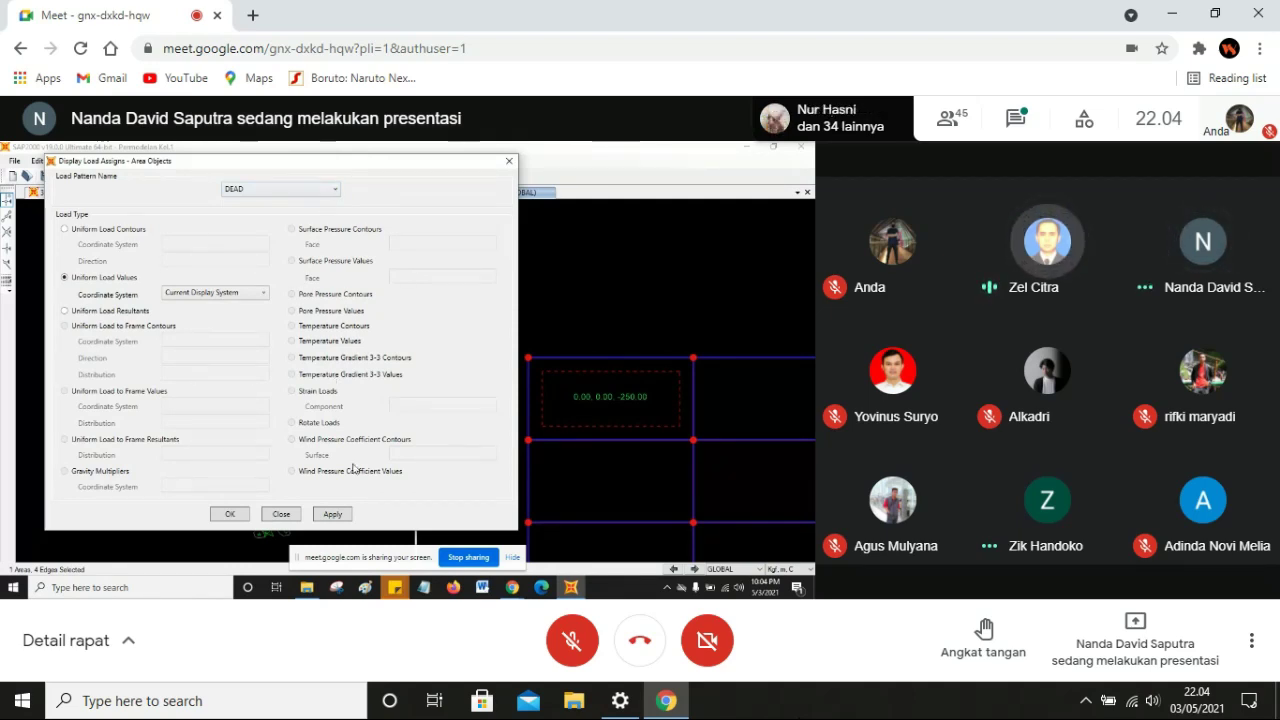
click(230, 514)
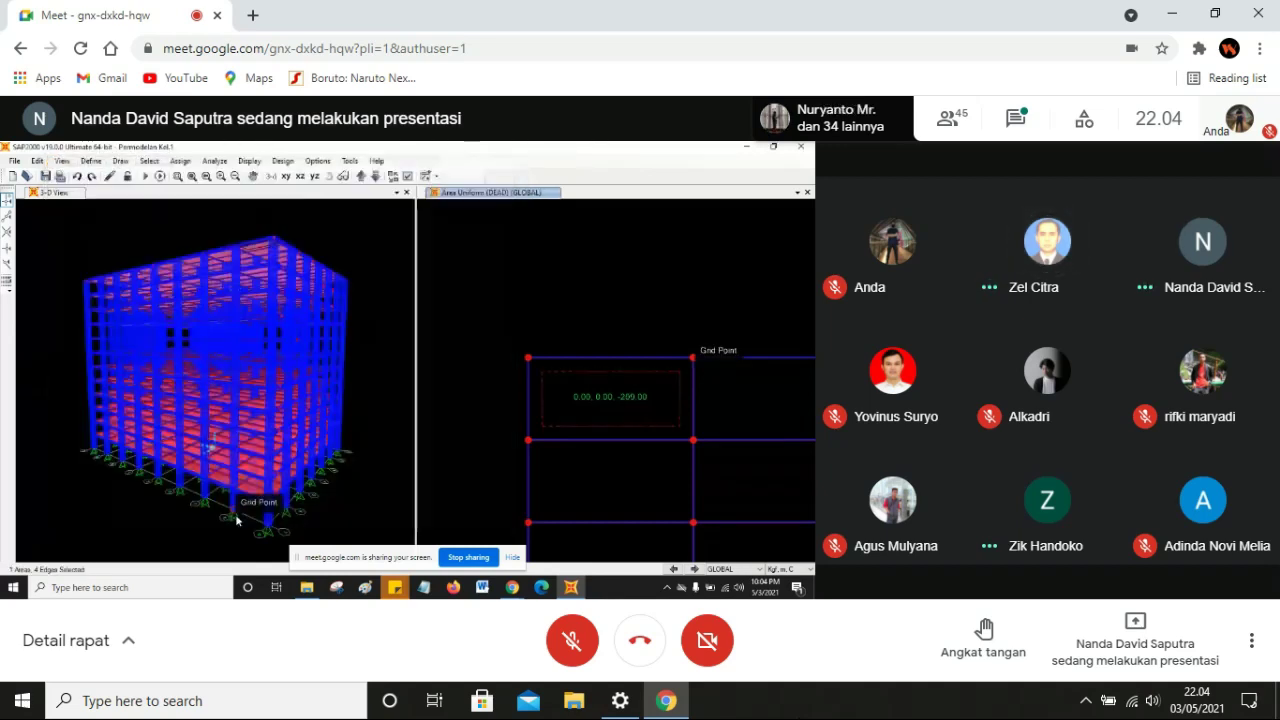
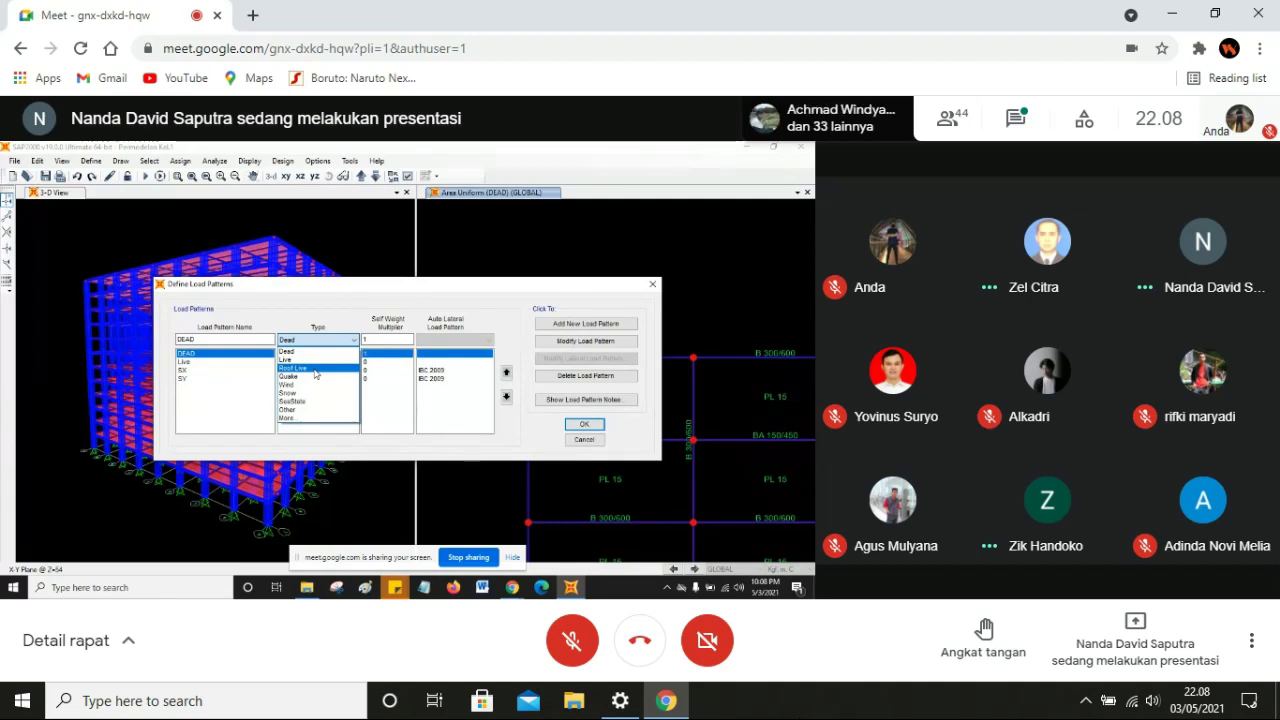
- Add a load pattern named LR with type Roof Live and self weight multiplier 0, and accept the definitions
click(317, 421)
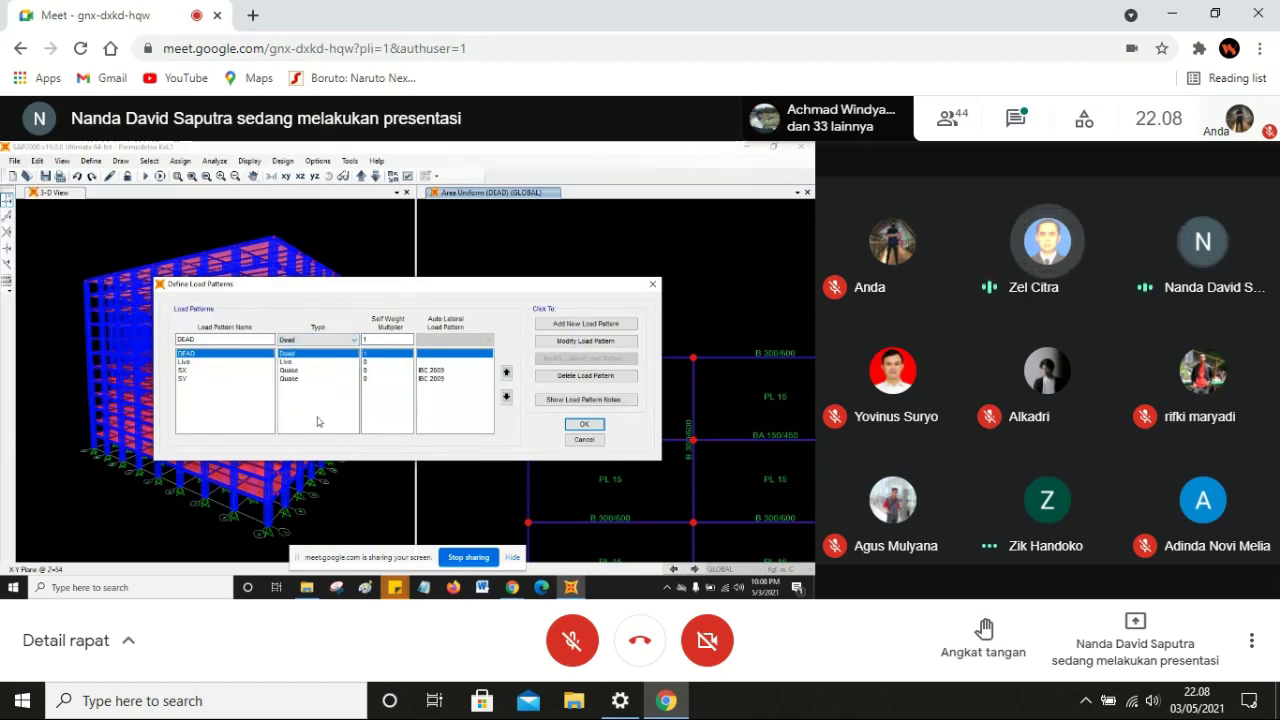
click(315, 341)
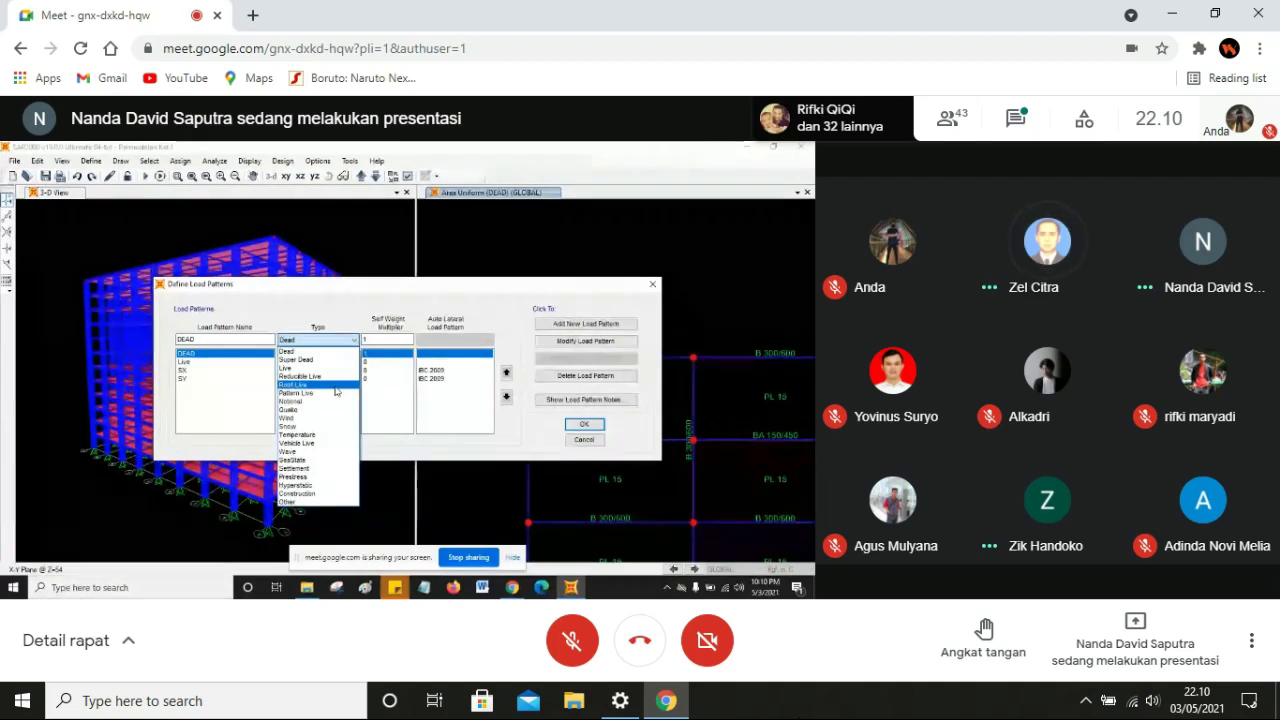
click(335, 386)
click(386, 339)
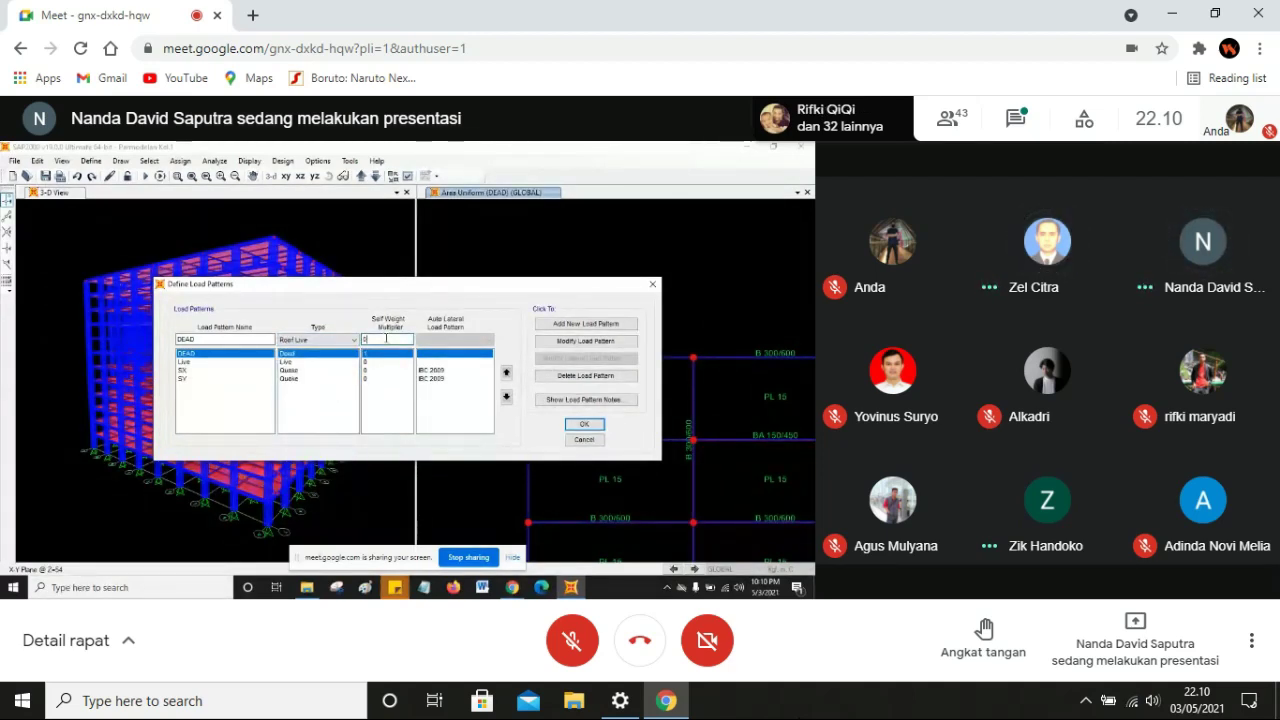
double_click(241, 339)
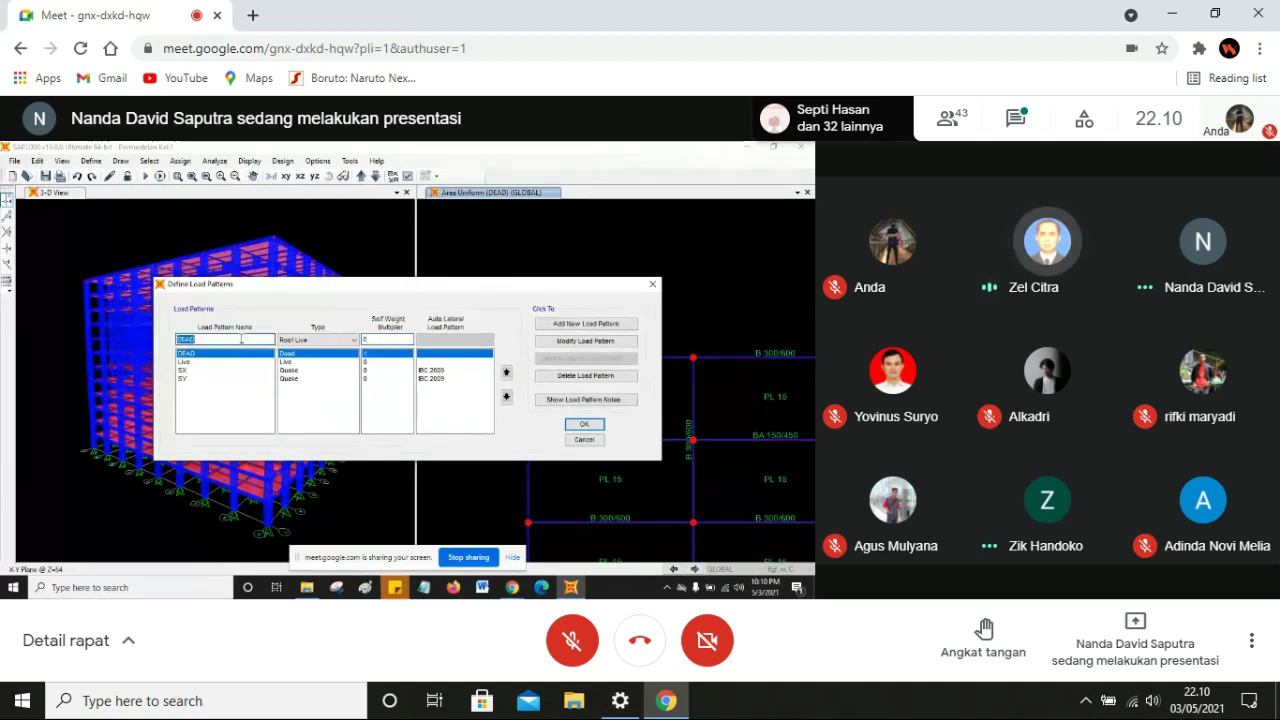
key(BackSpace)
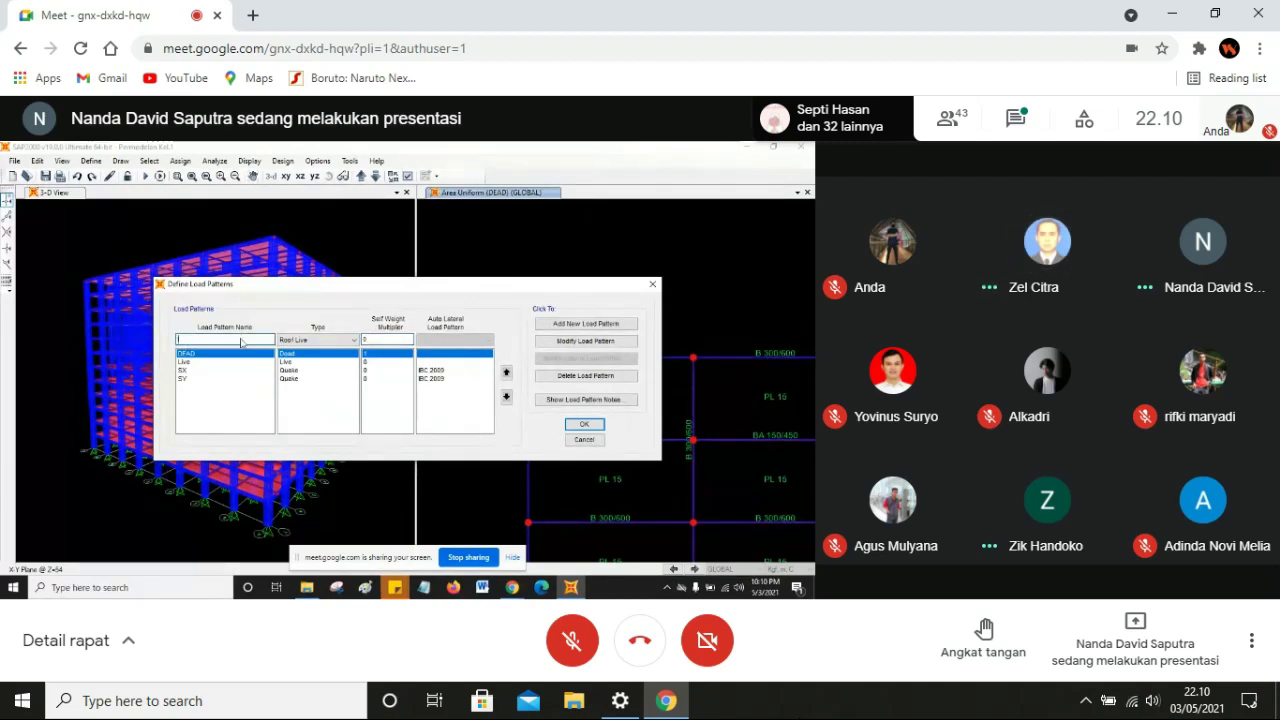
text(LR)
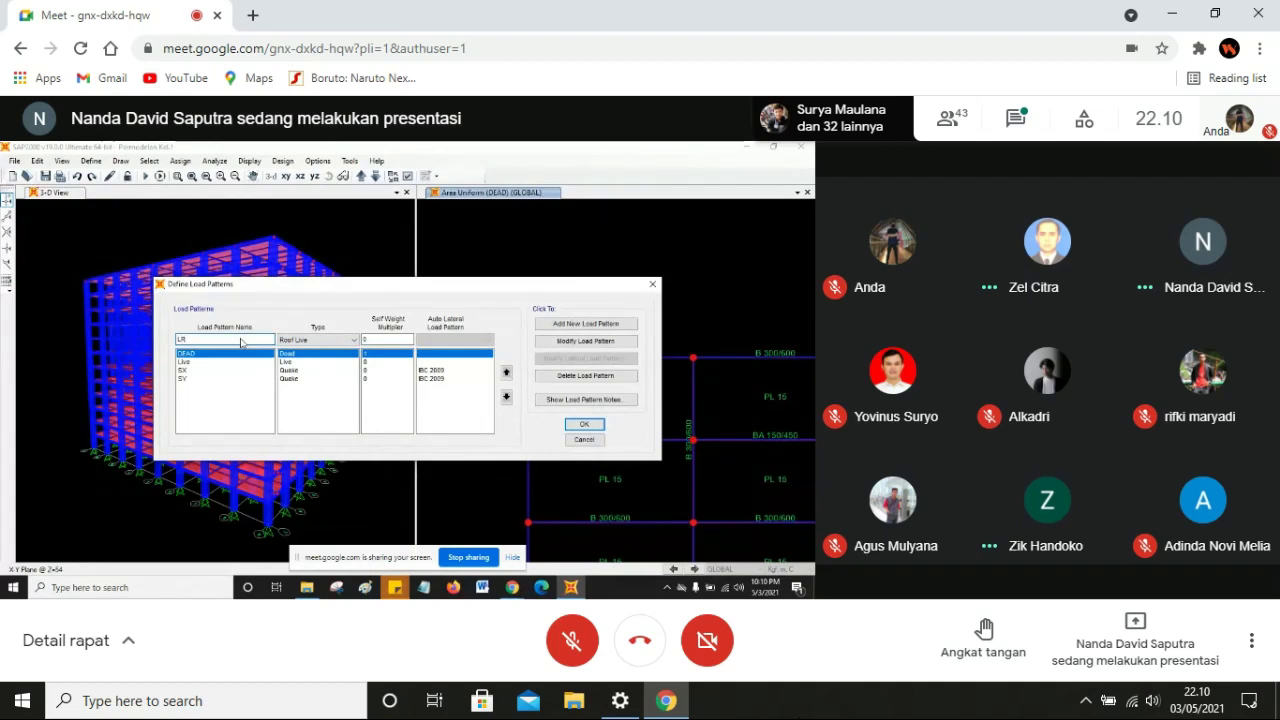
click(377, 340)
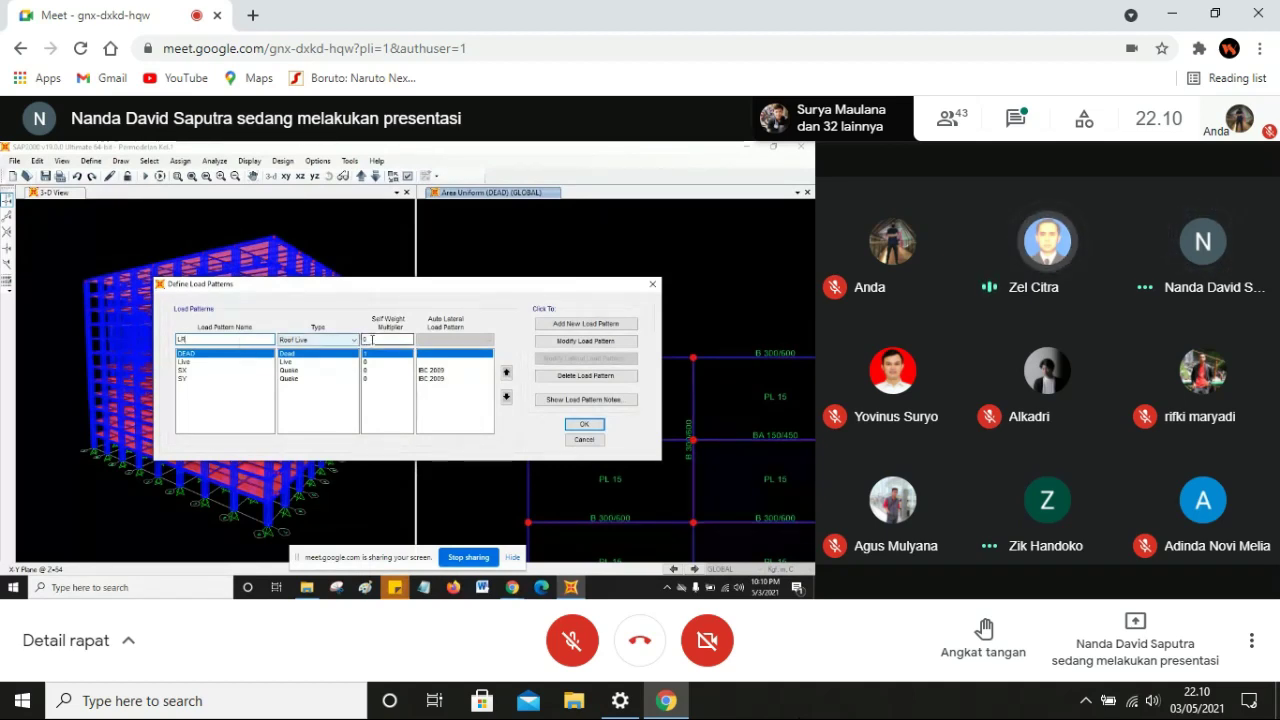
click(574, 325)
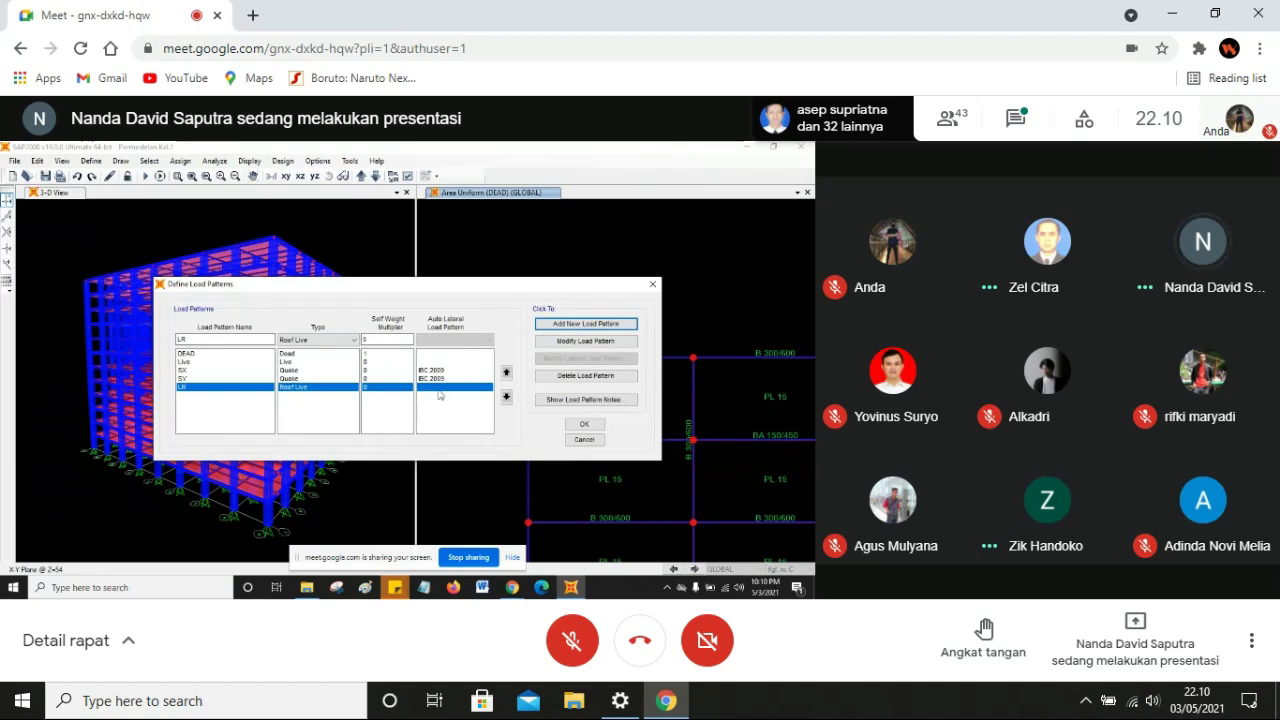
click(576, 423)
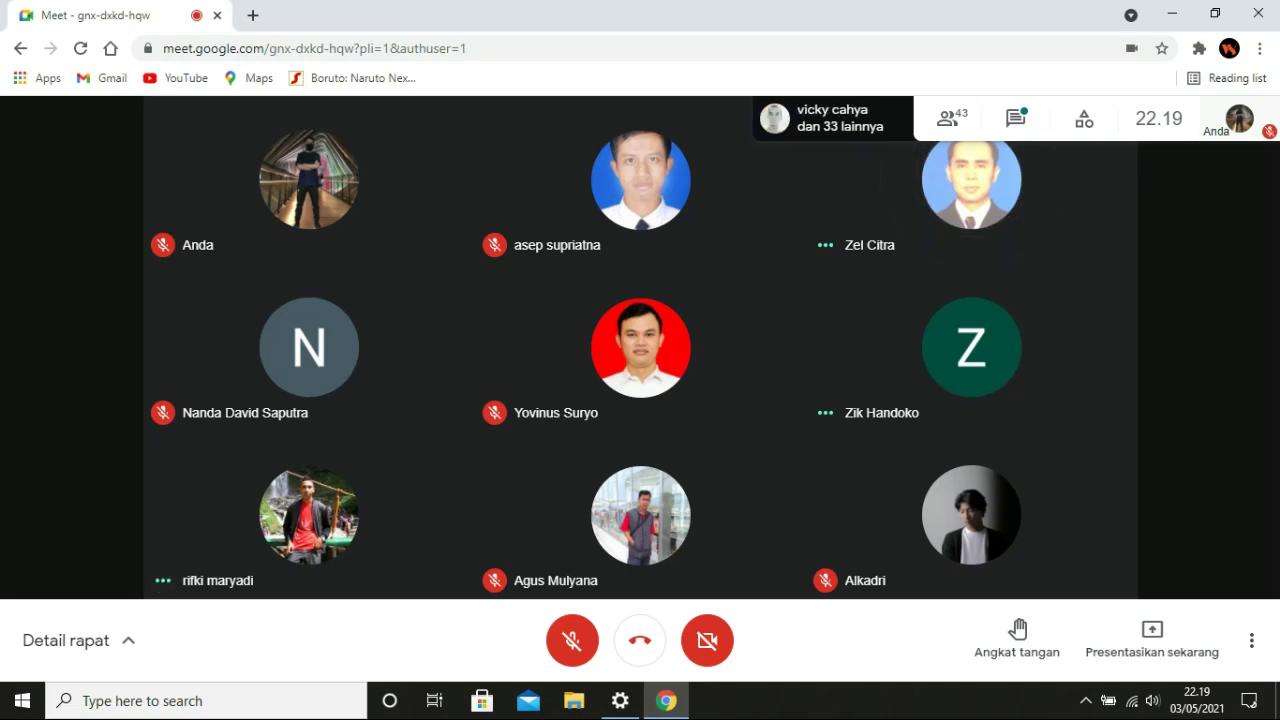
click(1085, 703)
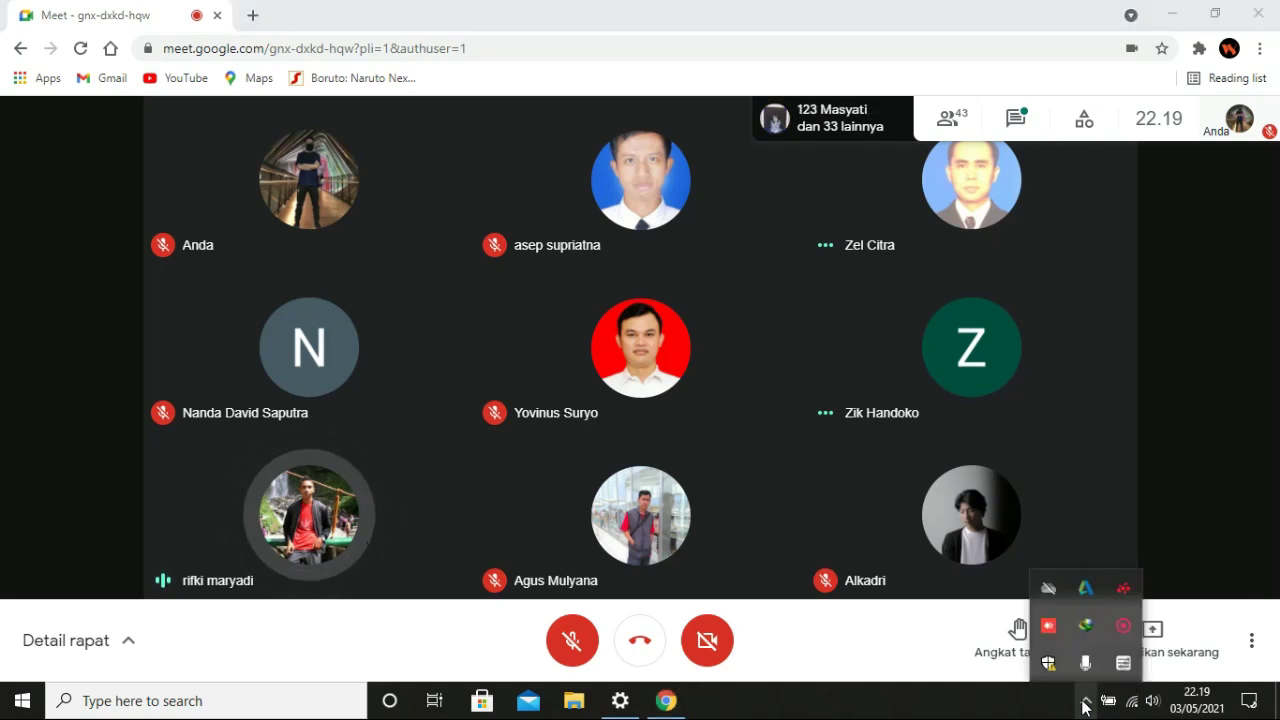
click(1125, 626)
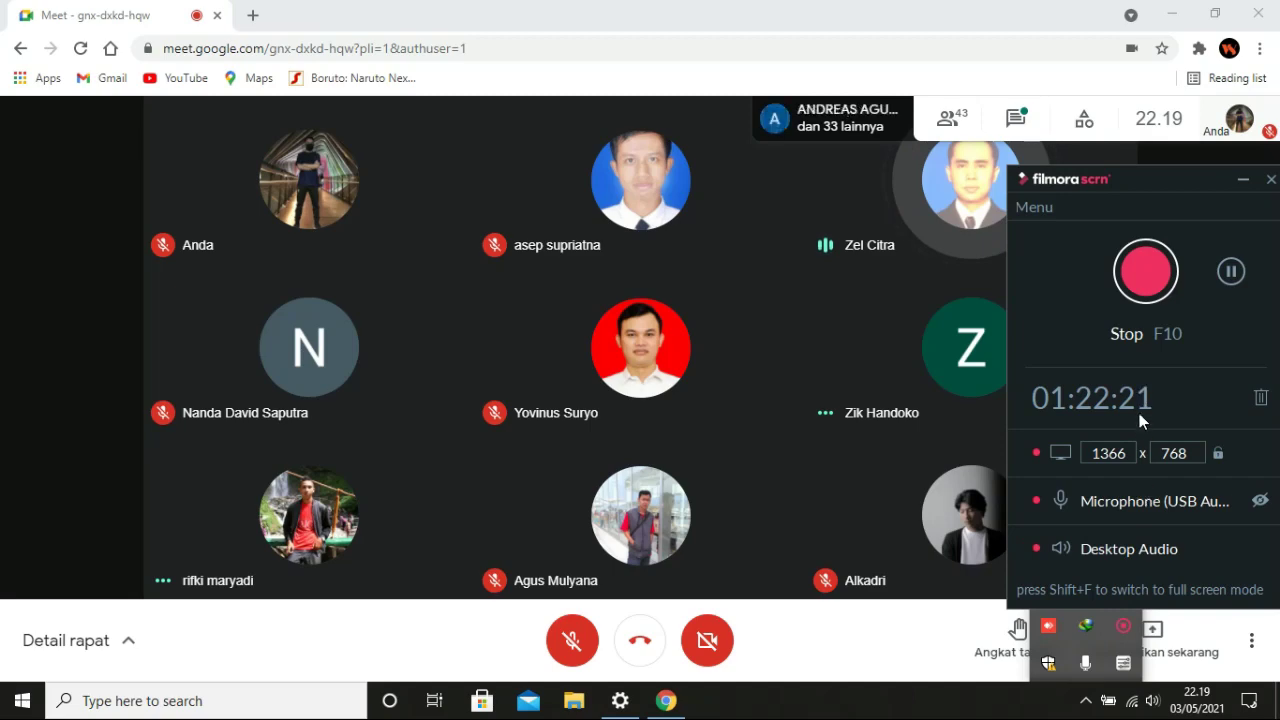